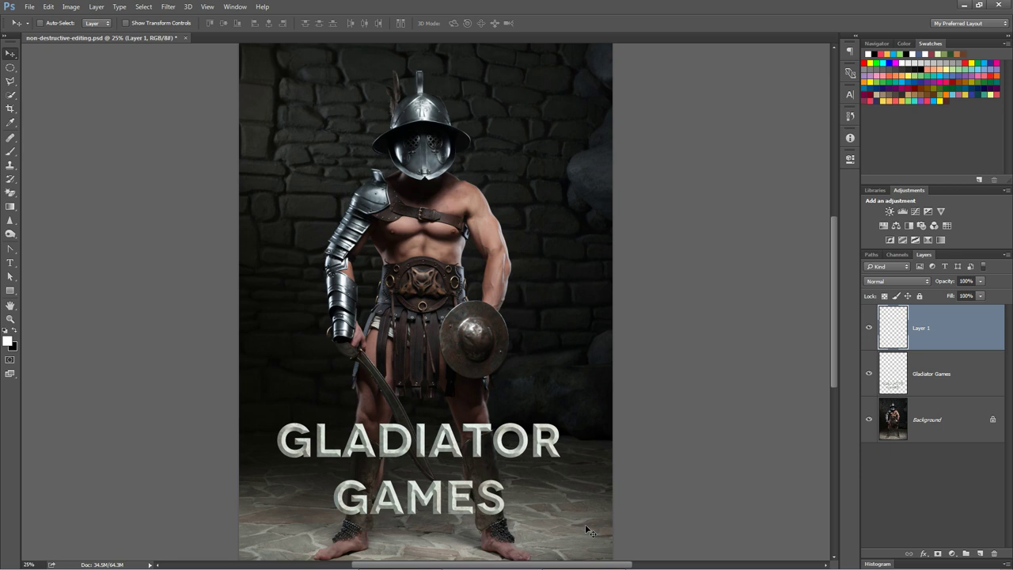
Step: Try erasing GAMES with a large soft eraser, undo it, then add a reveal-all mask instead
{"action": "left_click", "coordinate": [931, 375]}
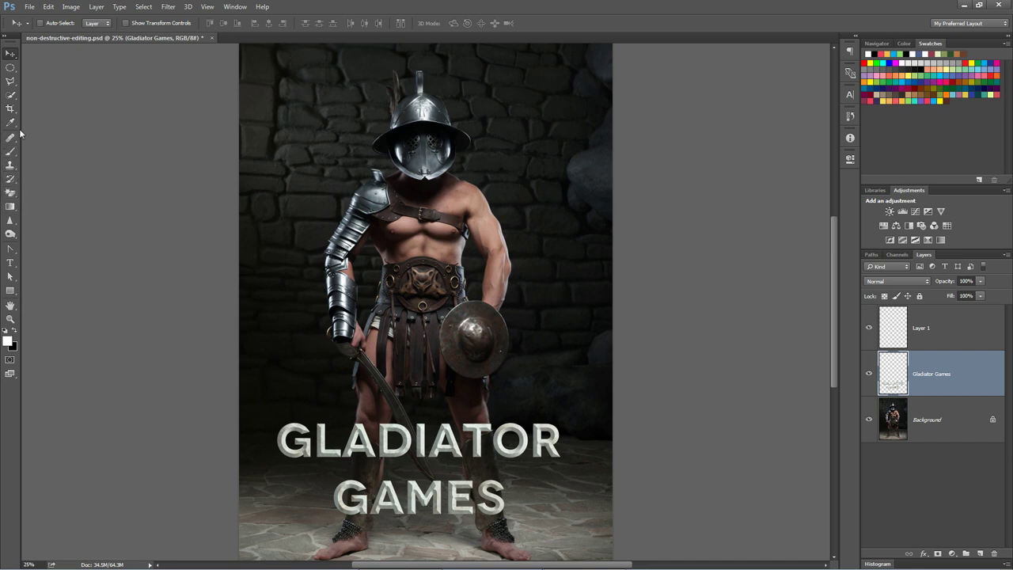
{"action": "left_click_drag", "start_coordinate": [11, 192], "coordinate": [54, 193]}
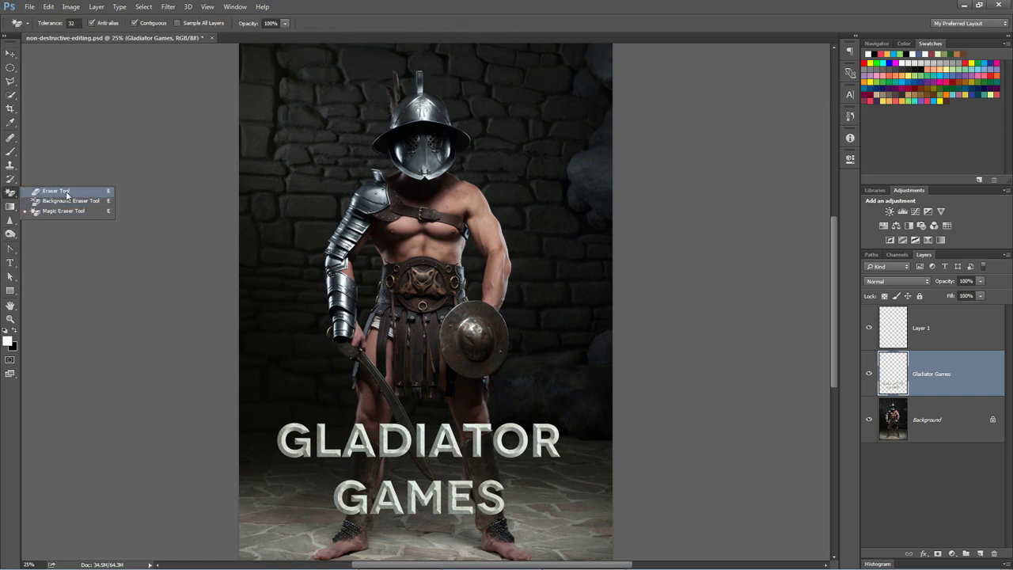
{"action": "left_click", "coordinate": [56, 193]}
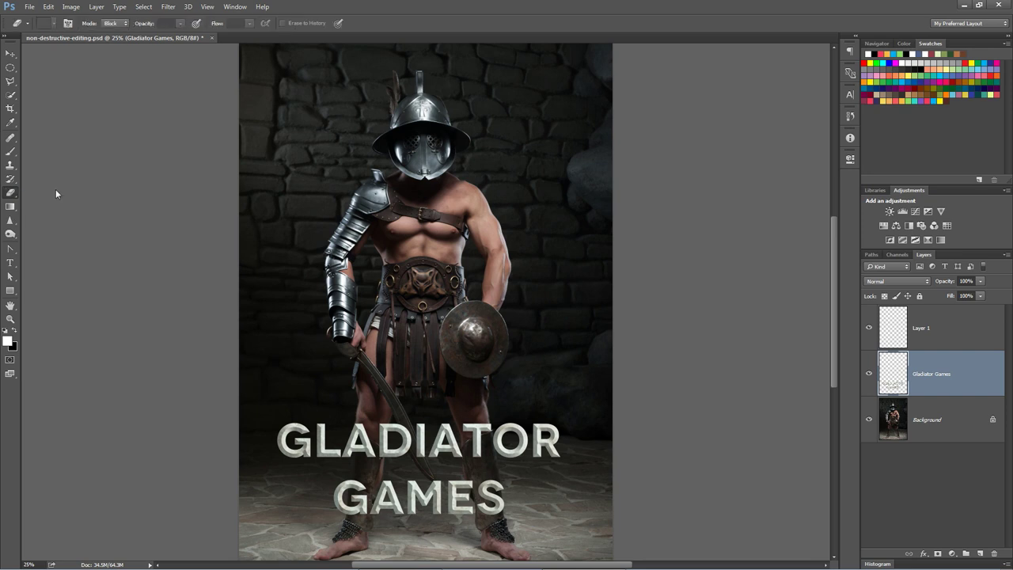
{"action": "left_click", "coordinate": [116, 23]}
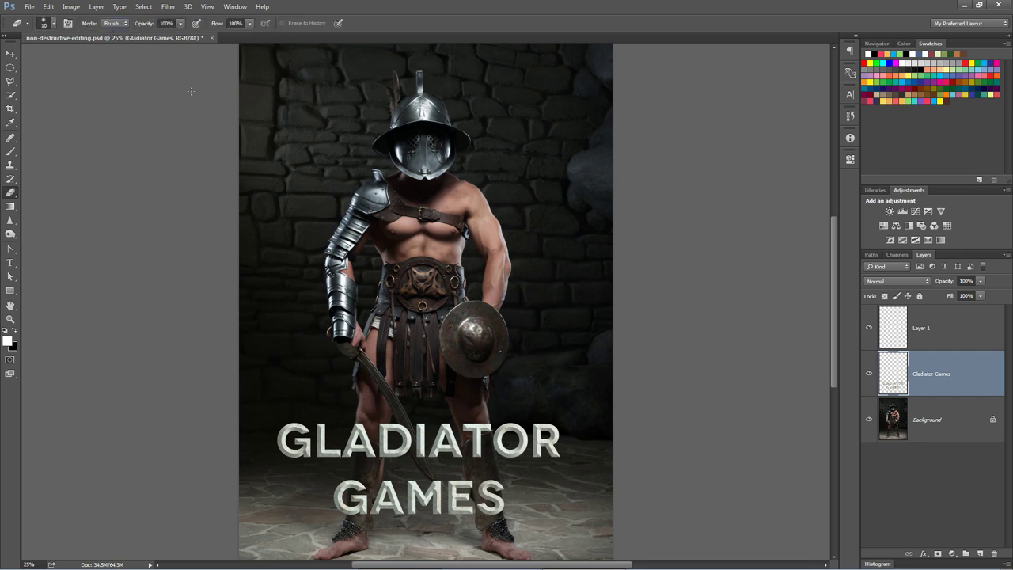
{"action": "right_click", "coordinate": [380, 362]}
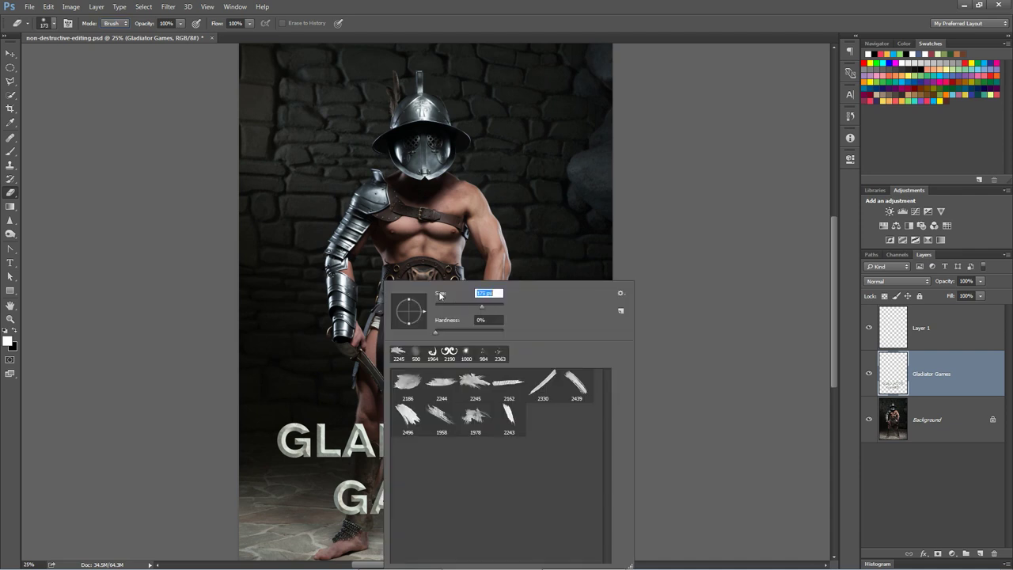
{"action": "left_click_drag", "start_coordinate": [487, 304], "coordinate": [491, 306]}
{"action": "left_click", "coordinate": [221, 407]}
{"action": "left_click_drag", "start_coordinate": [382, 514], "coordinate": [495, 497]}
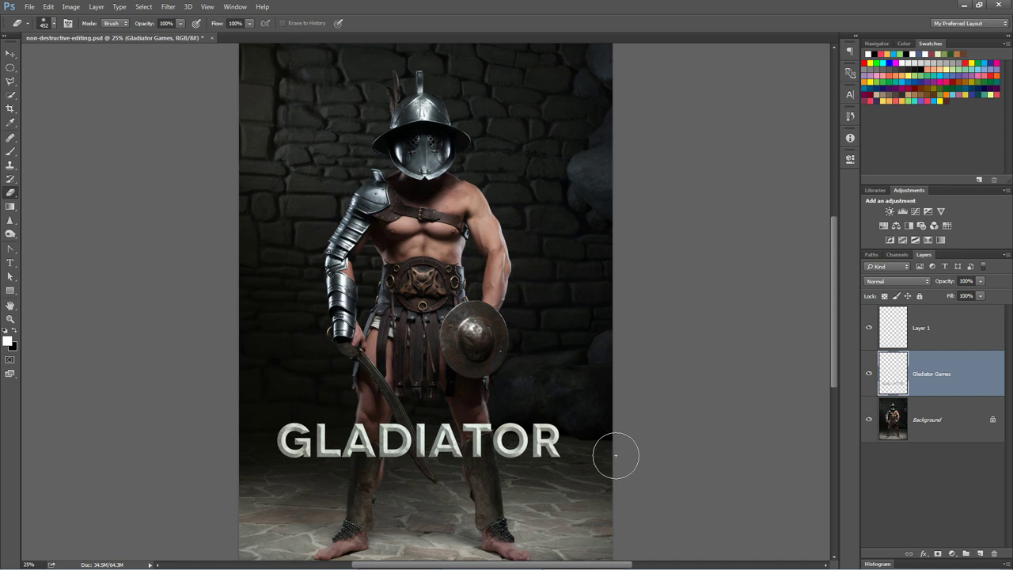
{"action": "key", "text": "ctrl+z"}
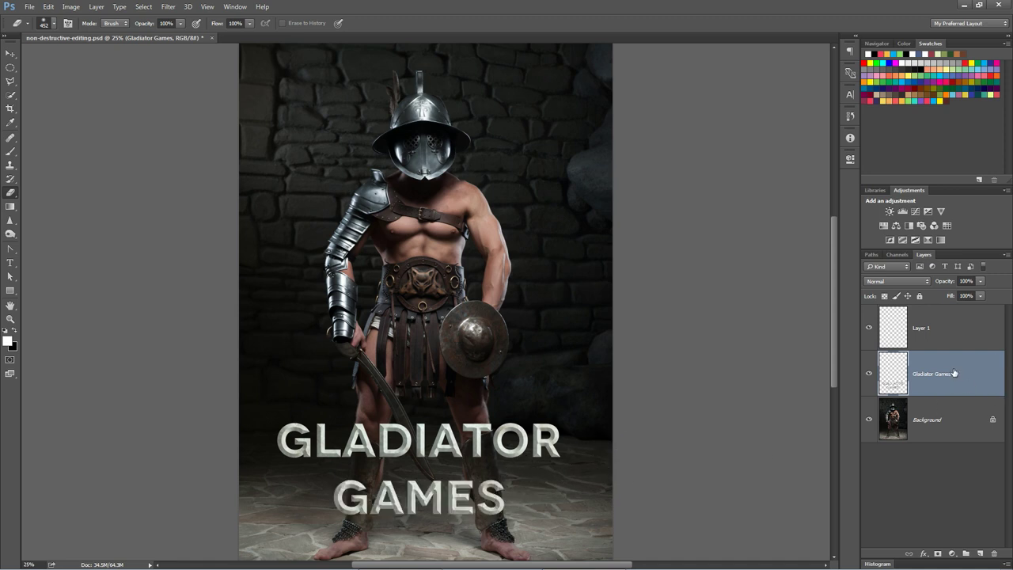
{"action": "left_click", "coordinate": [97, 6]}
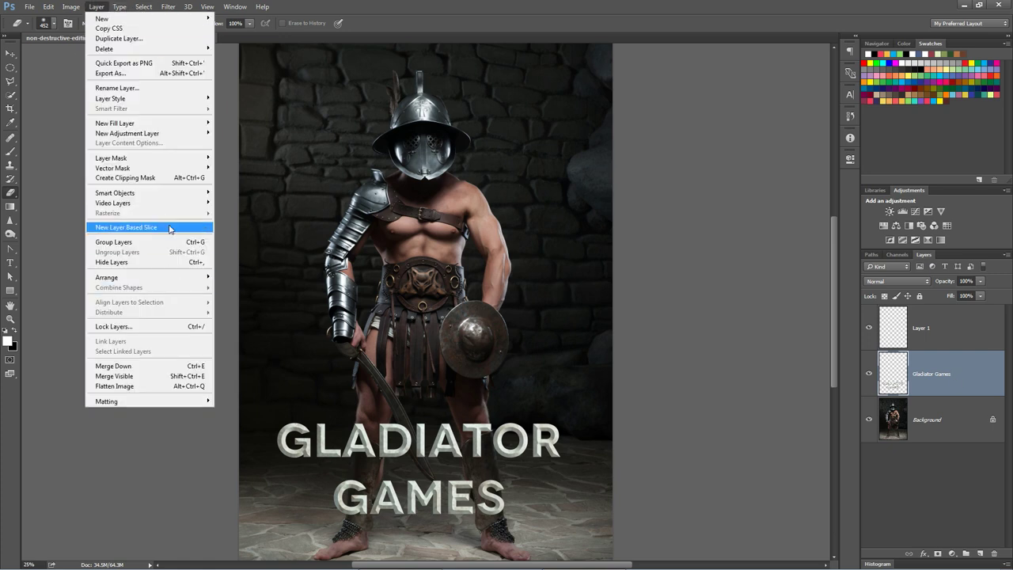
{"action": "mouse_move", "coordinate": [111, 158]}
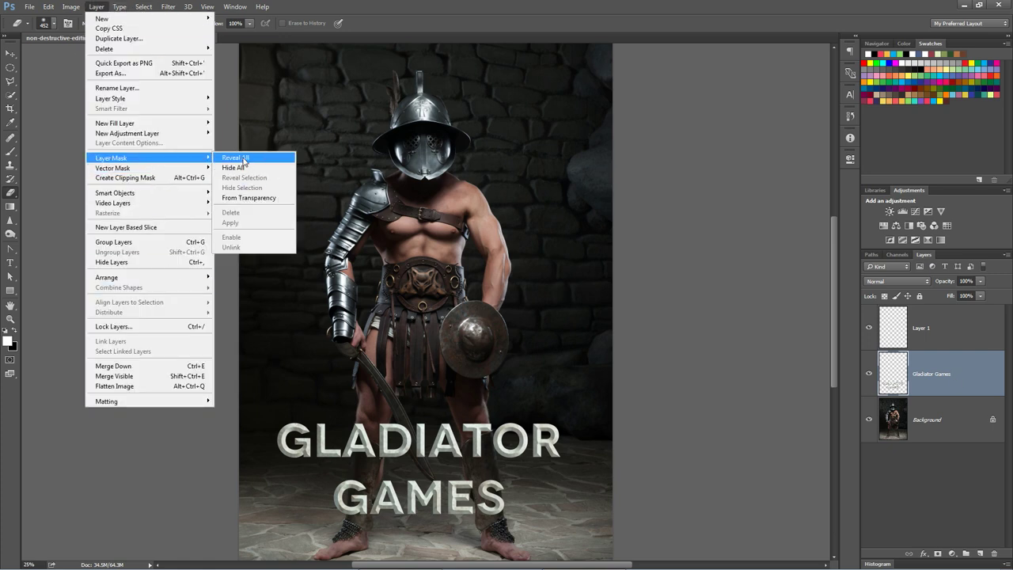
{"action": "left_click", "coordinate": [235, 158]}
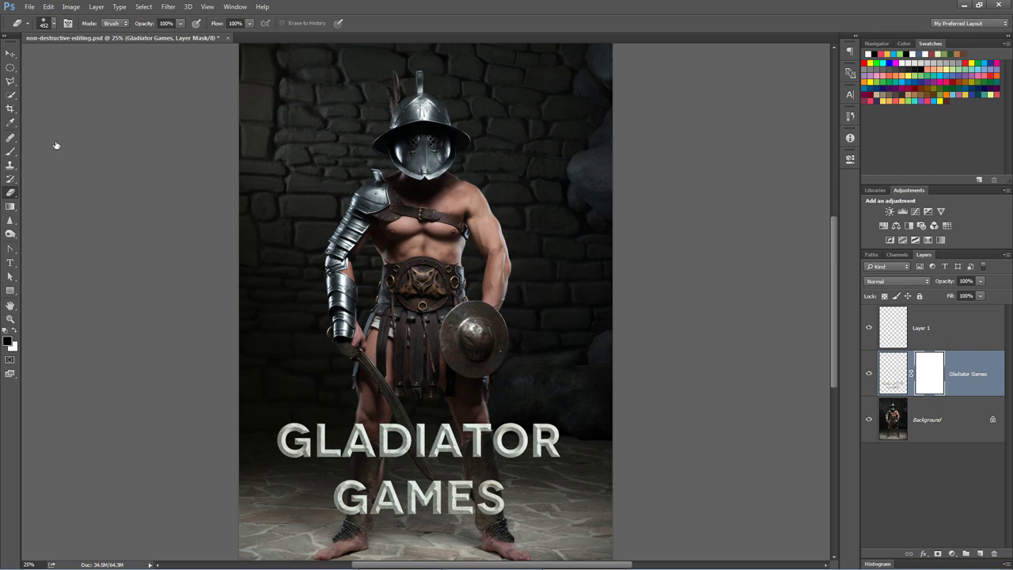
Step: Append Basic Brushes to the Brush tool and pick an enlarged 60 px round brush
{"action": "left_click", "coordinate": [10, 151]}
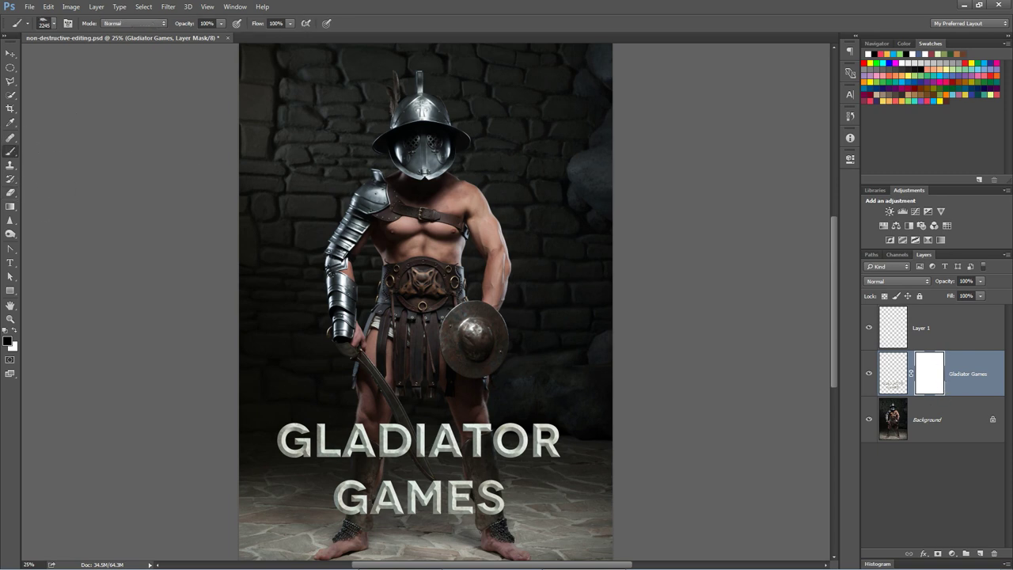
{"action": "right_click", "coordinate": [421, 236]}
{"action": "left_click", "coordinate": [656, 247]}
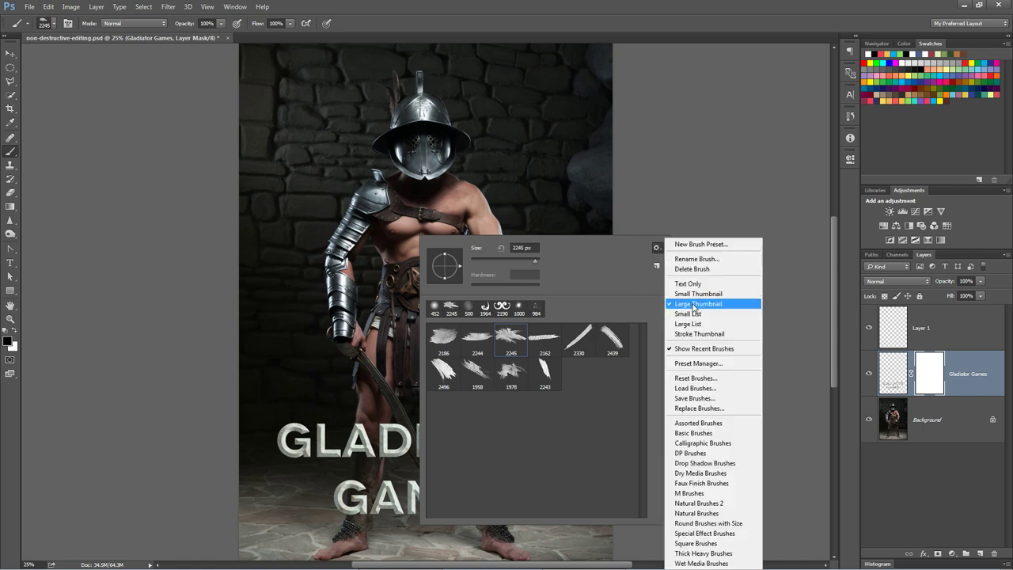
{"action": "left_click", "coordinate": [693, 433]}
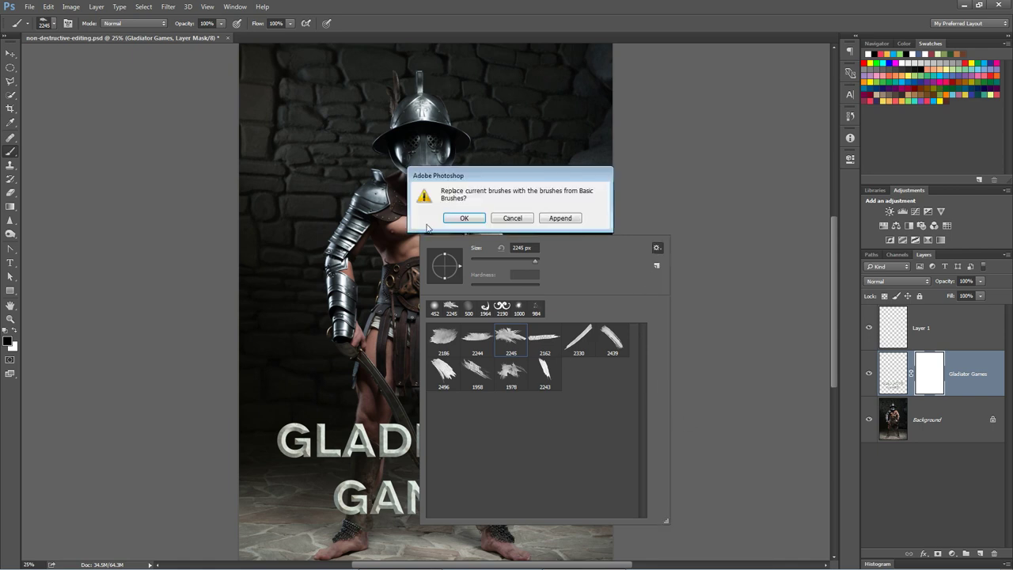
{"action": "left_click", "coordinate": [560, 217]}
{"action": "scroll", "coordinate": [608, 432], "scroll_direction": "down", "scroll_amount": 2}
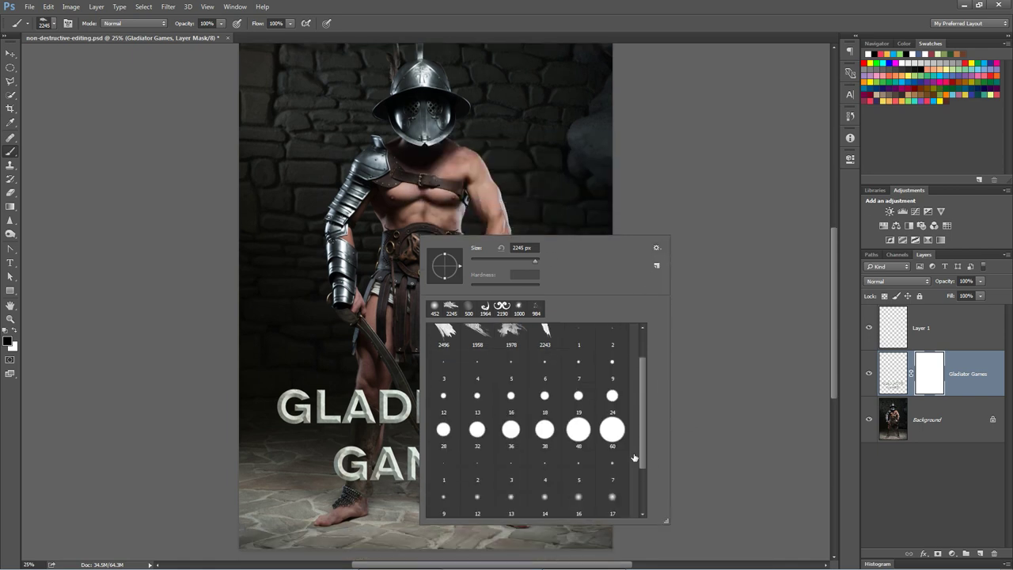
{"action": "left_click", "coordinate": [612, 435]}
{"action": "left_click_drag", "start_coordinate": [497, 261], "coordinate": [509, 262]}
{"action": "left_click", "coordinate": [77, 310]}
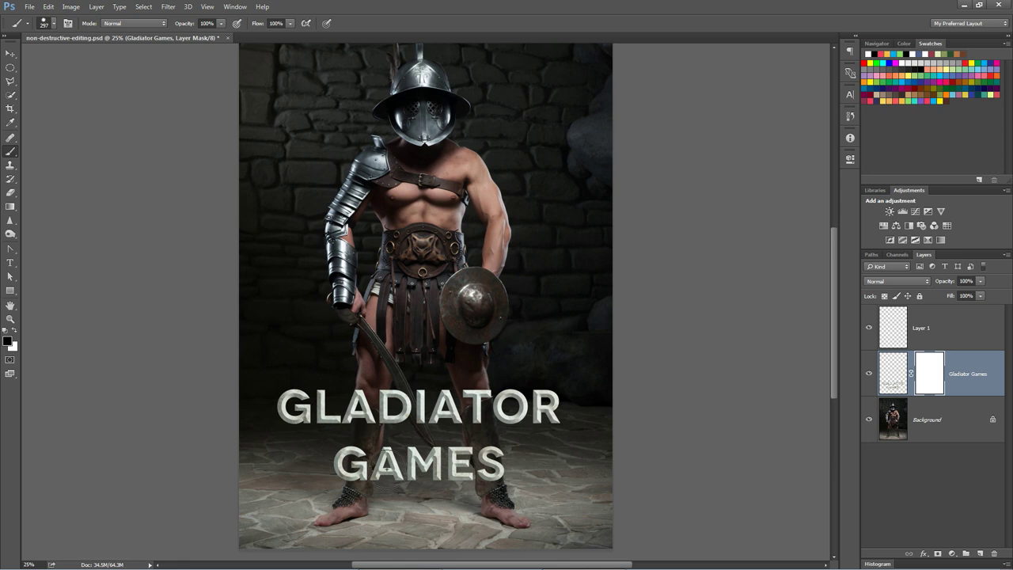
Step: On the title layer's mask, paint GAMES black to hide it, then white to restore it
{"action": "left_click", "coordinate": [895, 375]}
{"action": "left_click", "coordinate": [930, 366]}
{"action": "left_click_drag", "start_coordinate": [514, 471], "coordinate": [334, 474]}
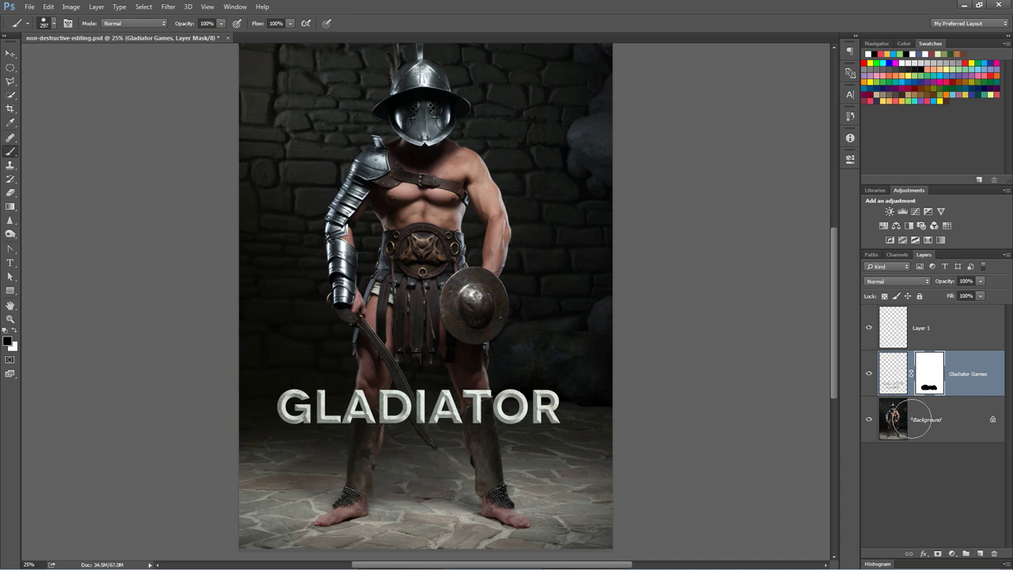
{"action": "left_click", "coordinate": [15, 330]}
{"action": "left_click_drag", "start_coordinate": [352, 467], "coordinate": [523, 461]}
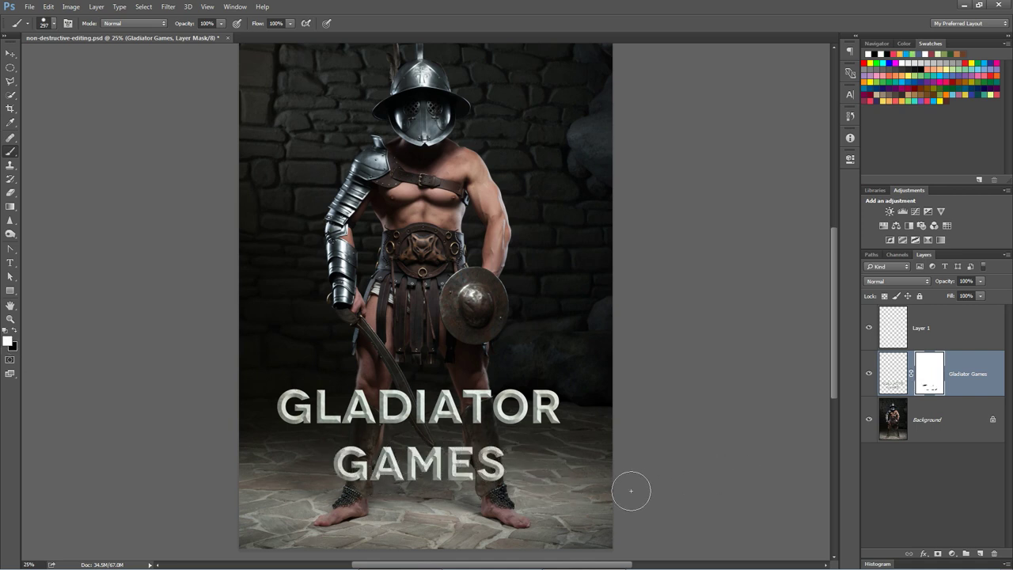
{"action": "left_click_drag", "start_coordinate": [324, 469], "coordinate": [568, 485]}
Step: Swap black and white to re-hide and re-reveal GAMES, finally masking it out and hiding the layer
{"action": "key", "text": "x"}
{"action": "left_click_drag", "start_coordinate": [342, 463], "coordinate": [496, 469]}
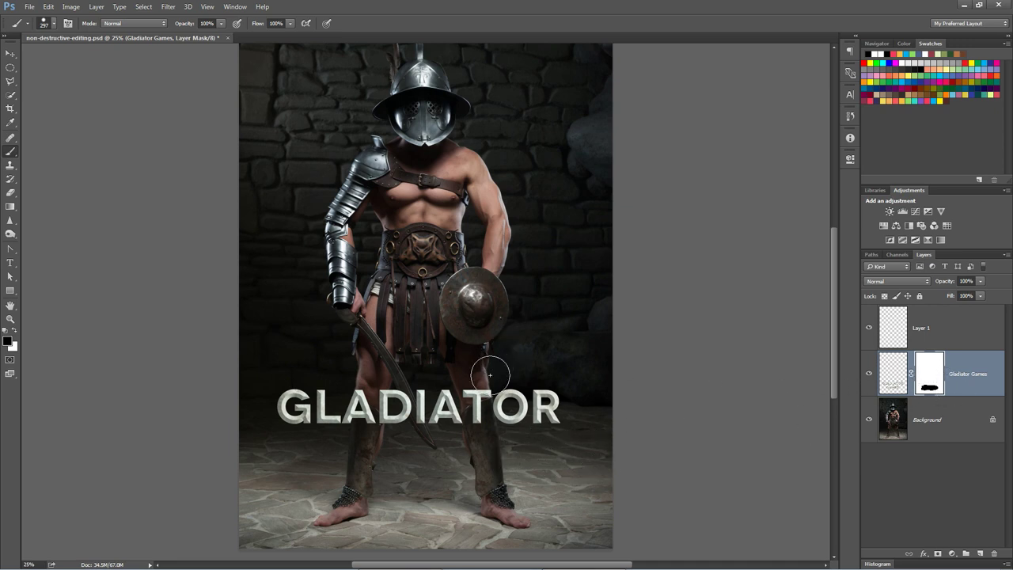
{"action": "key", "text": "x"}
{"action": "mouse_move", "coordinate": [296, 465]}
{"action": "left_mouse_down"}
{"action": "mouse_move", "coordinate": [479, 480]}
{"action": "mouse_move", "coordinate": [397, 472]}
{"action": "left_mouse_up"}
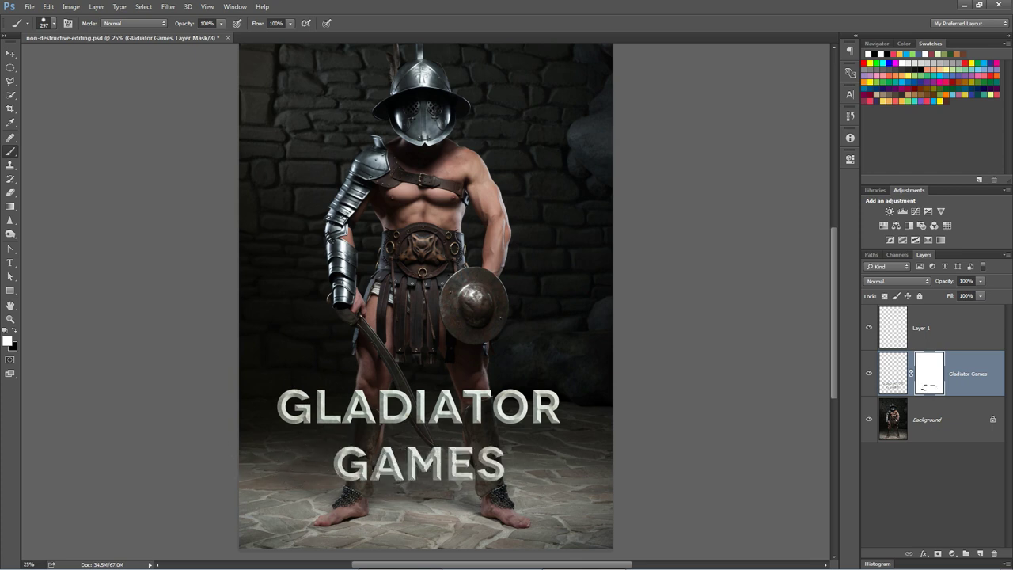
{"action": "key", "text": "x"}
{"action": "mouse_move", "coordinate": [348, 447]}
{"action": "left_mouse_down"}
{"action": "mouse_move", "coordinate": [353, 476]}
{"action": "mouse_move", "coordinate": [515, 463]}
{"action": "left_mouse_up"}
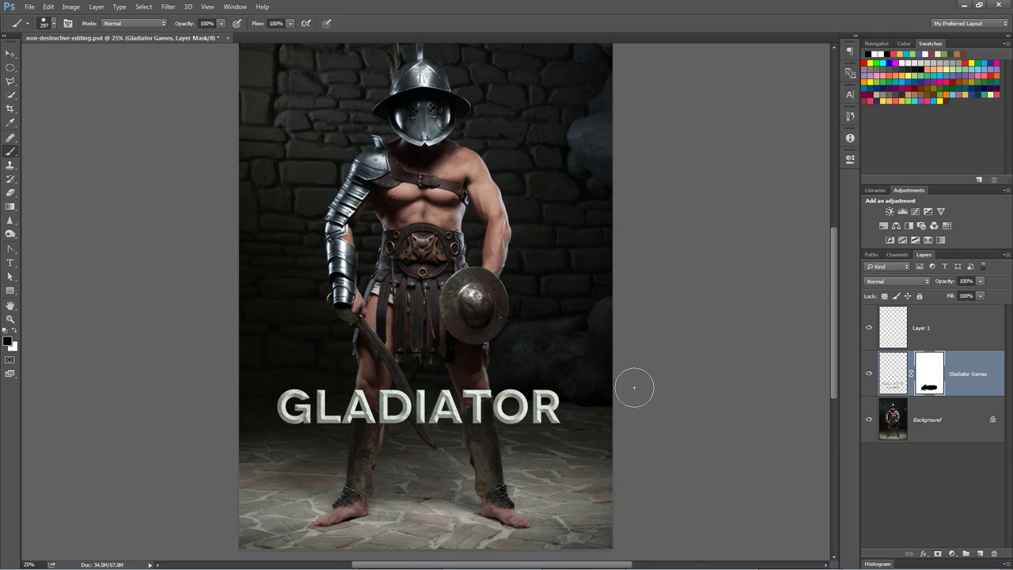
{"action": "left_click", "coordinate": [869, 373]}
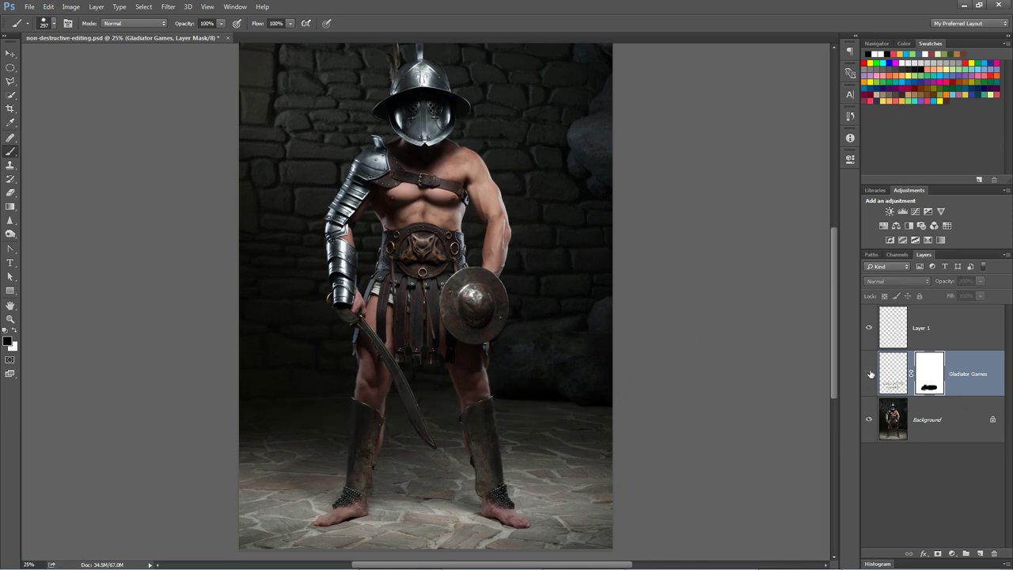
Step: Apply Hue/Saturation directly to the Background with Hue +73 and Saturation +40 for green skin
{"action": "left_click", "coordinate": [929, 415]}
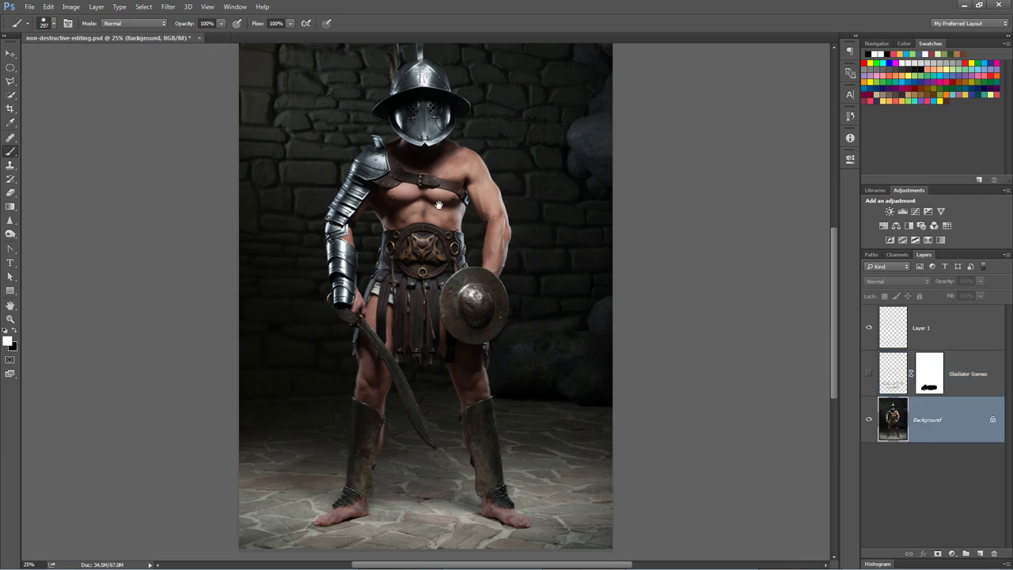
{"action": "left_click_drag", "start_coordinate": [438, 205], "coordinate": [445, 199]}
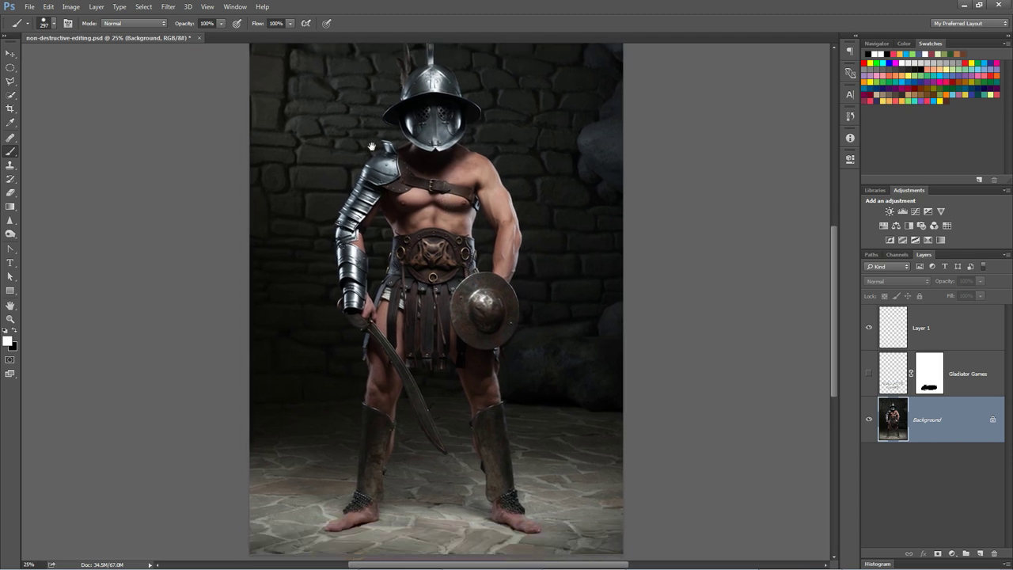
{"action": "left_click", "coordinate": [10, 53]}
{"action": "left_click", "coordinate": [71, 6]}
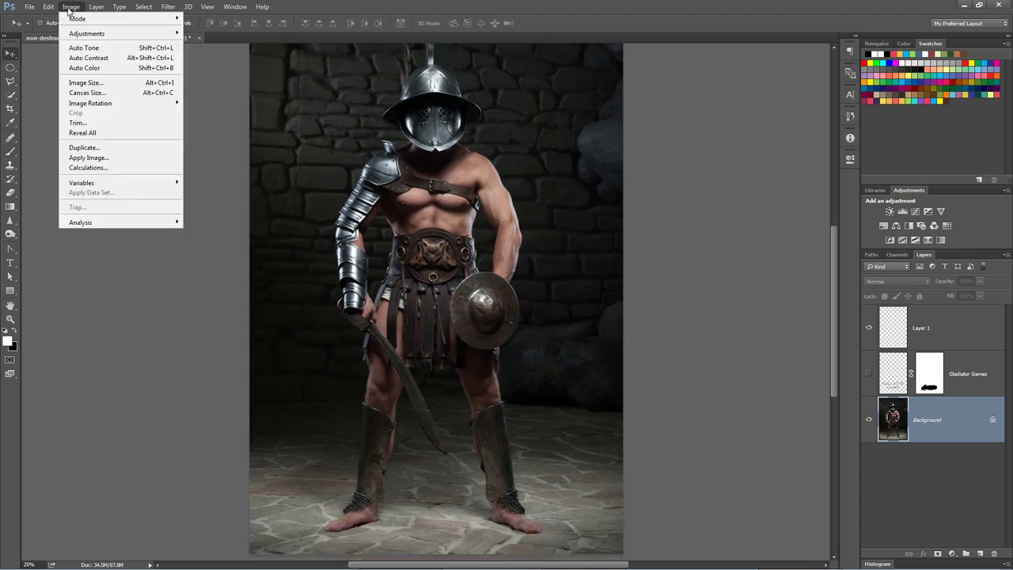
{"action": "mouse_move", "coordinate": [87, 33]}
{"action": "left_click", "coordinate": [231, 93]}
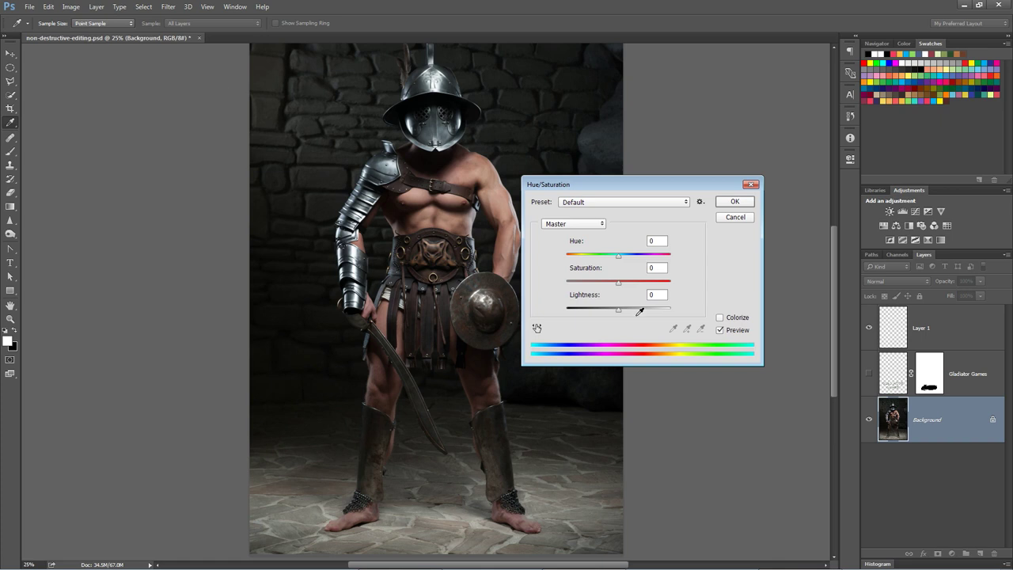
{"action": "left_click_drag", "start_coordinate": [625, 258], "coordinate": [648, 257]}
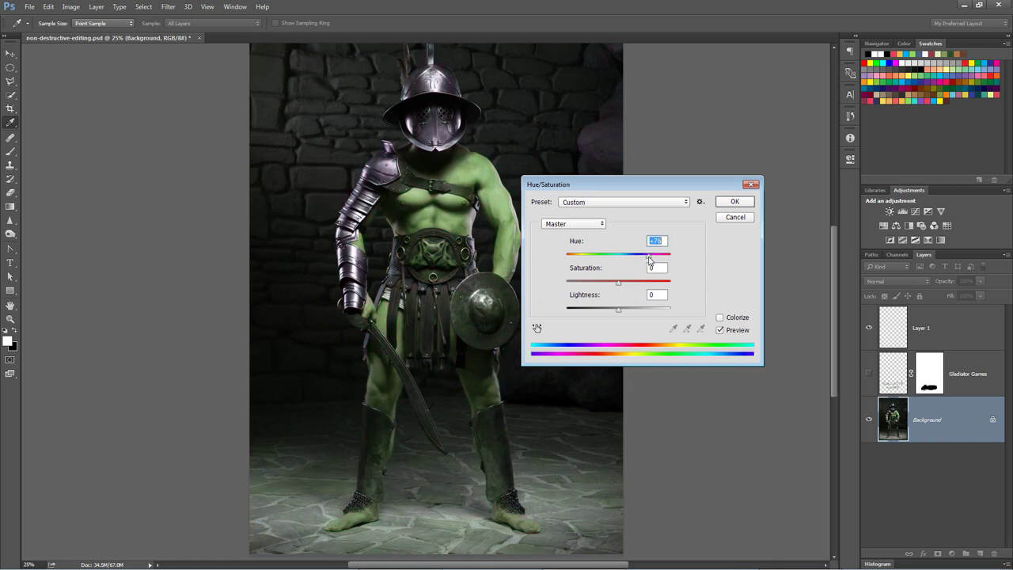
{"action": "left_click_drag", "start_coordinate": [625, 285], "coordinate": [642, 285]}
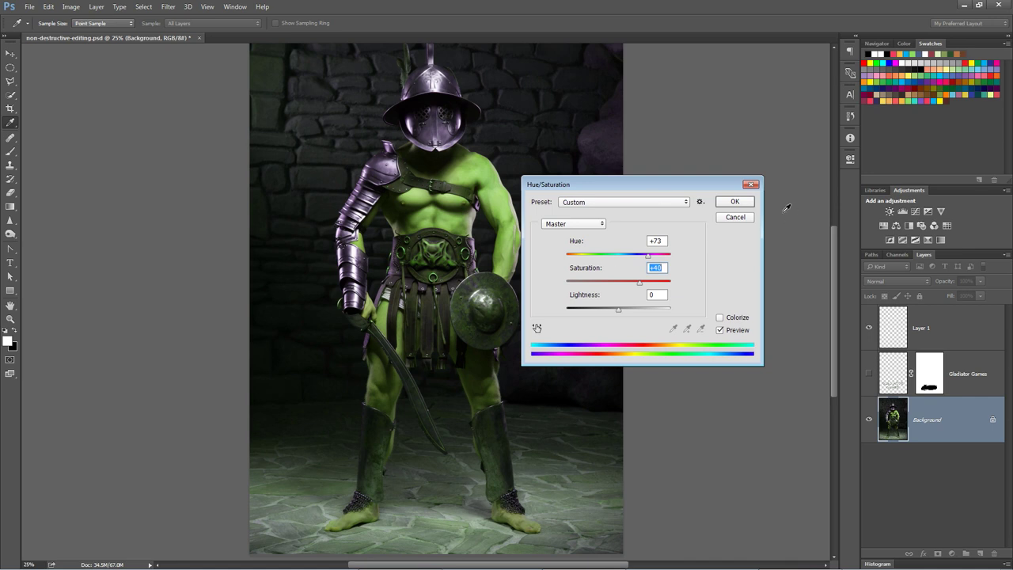
{"action": "left_click", "coordinate": [734, 202]}
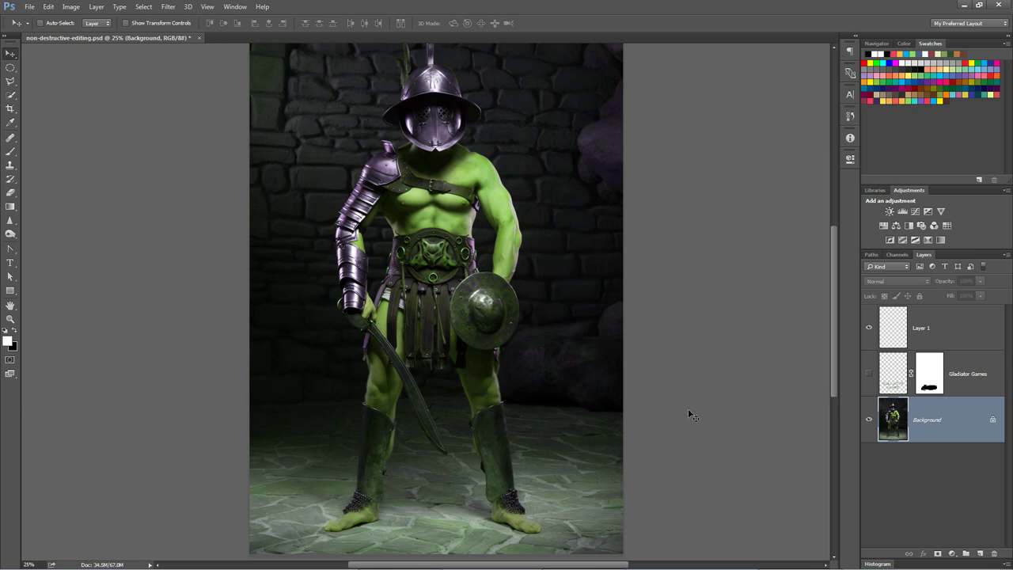
Step: Reapply Hue/Saturation with negative hue and saturation toward natural colours, then undo to compare
{"action": "key", "text": "ctrl+u"}
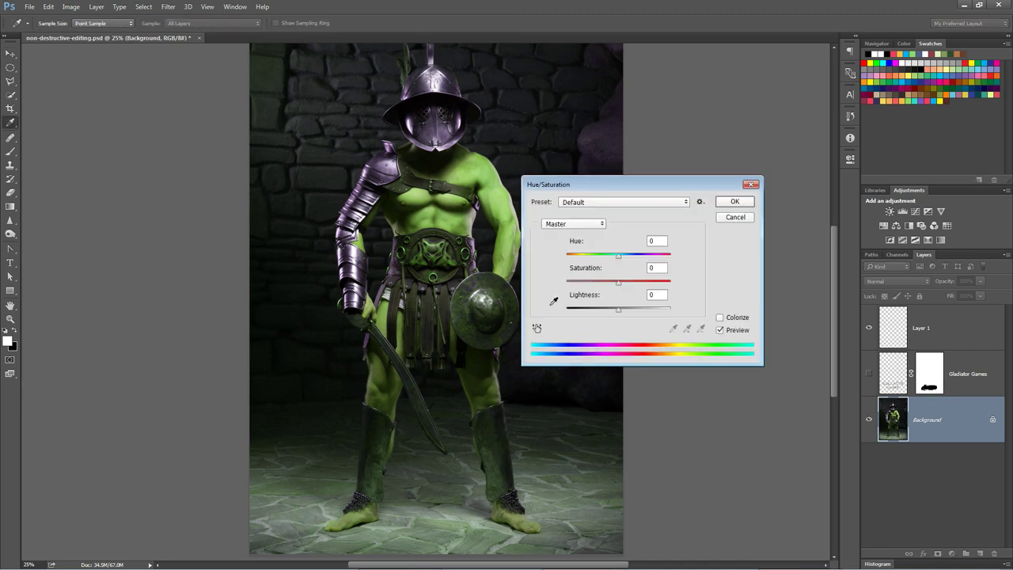
{"action": "left_click_drag", "start_coordinate": [610, 258], "coordinate": [589, 258]}
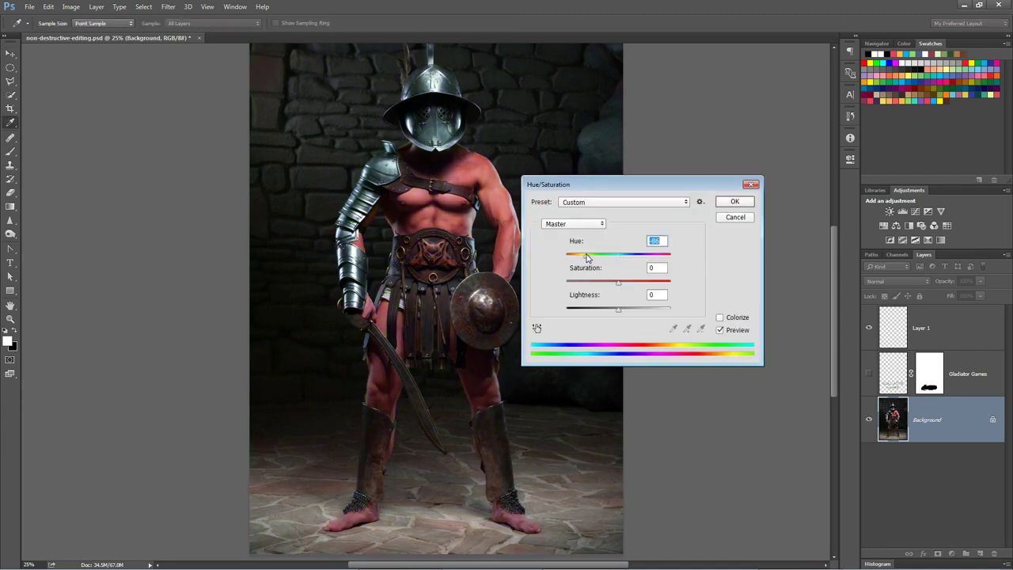
{"action": "left_click_drag", "start_coordinate": [619, 285], "coordinate": [601, 286]}
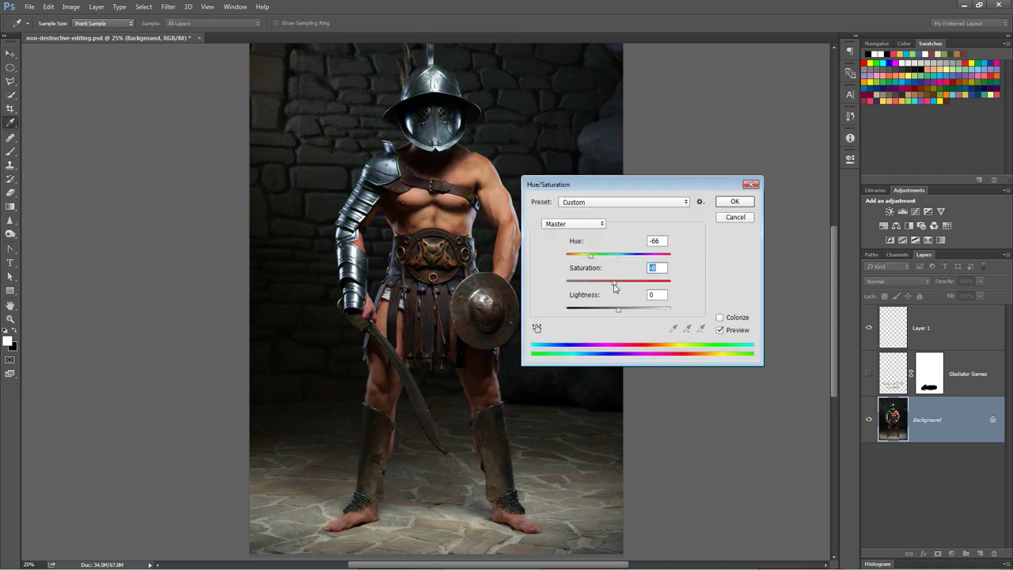
{"action": "left_click", "coordinate": [747, 202]}
{"action": "key", "text": "ctrl+z"}
{"action": "key", "text": "ctrl+z"}
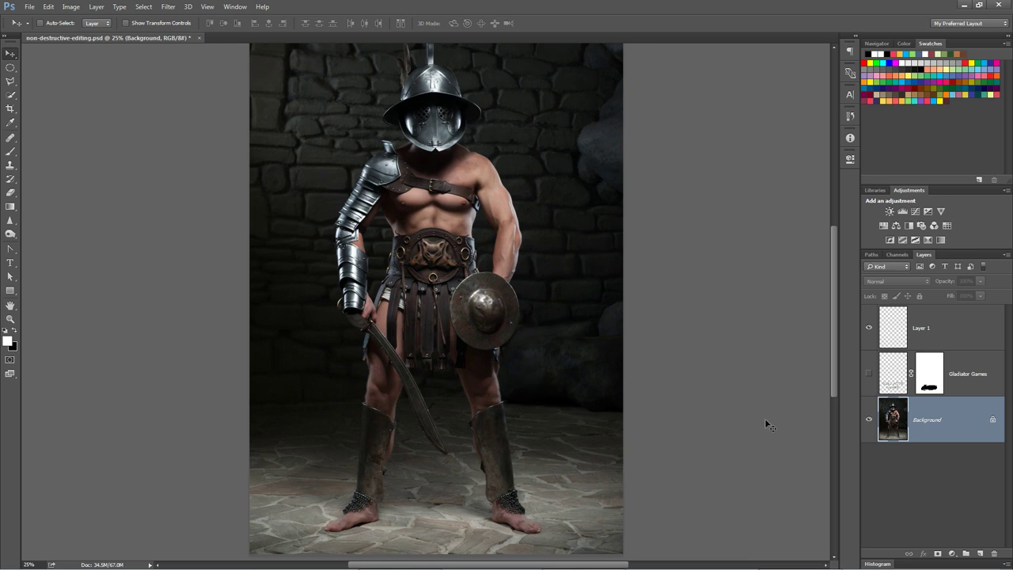
Step: Create a Hue/Saturation 1 adjustment layer with Hue around +77 to tint the image green
{"action": "left_click", "coordinate": [102, 11]}
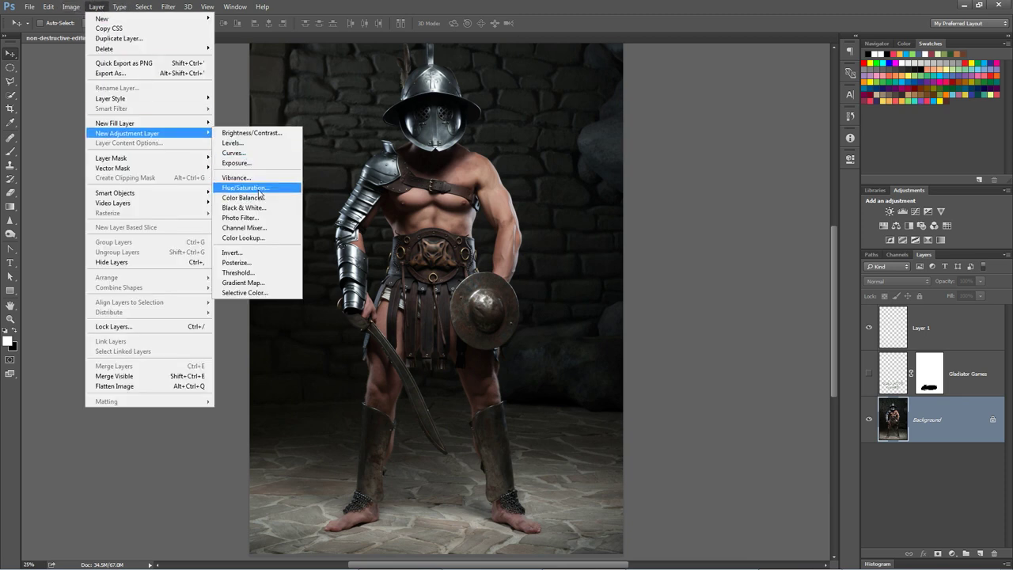
{"action": "left_click", "coordinate": [258, 188]}
{"action": "left_click", "coordinate": [565, 212]}
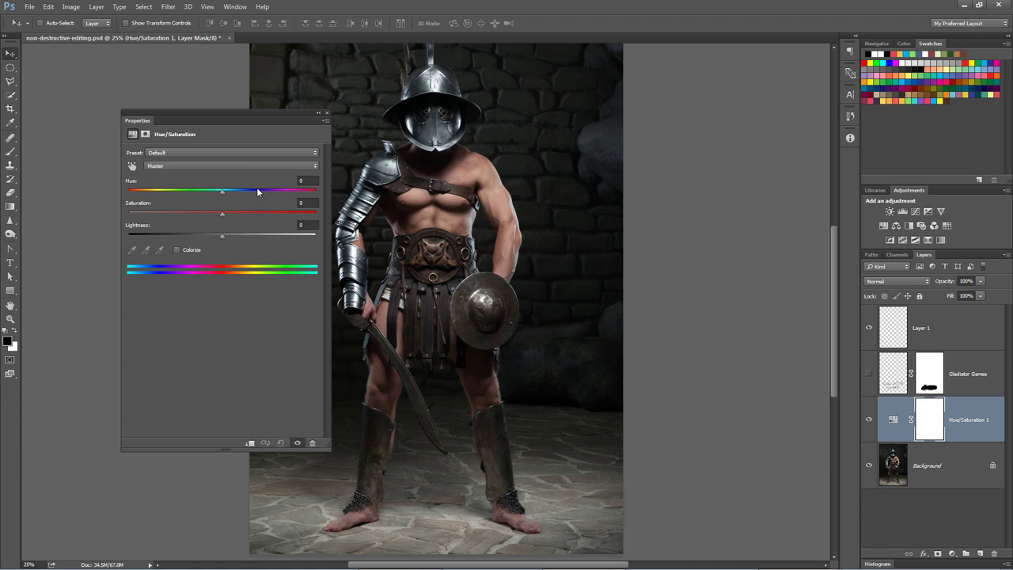
{"action": "left_click_drag", "start_coordinate": [258, 190], "coordinate": [276, 190]}
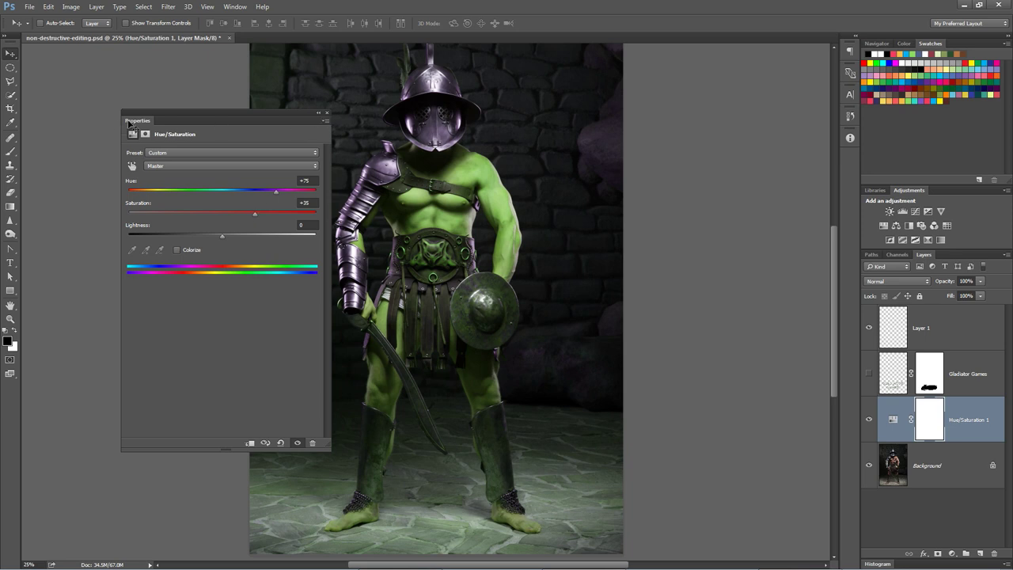
{"action": "left_click", "coordinate": [327, 113]}
Step: Lower the adjustment layer's opacity to weaken the green, then toggle its visibility to compare
{"action": "left_click_drag", "start_coordinate": [855, 167], "coordinate": [850, 160]}
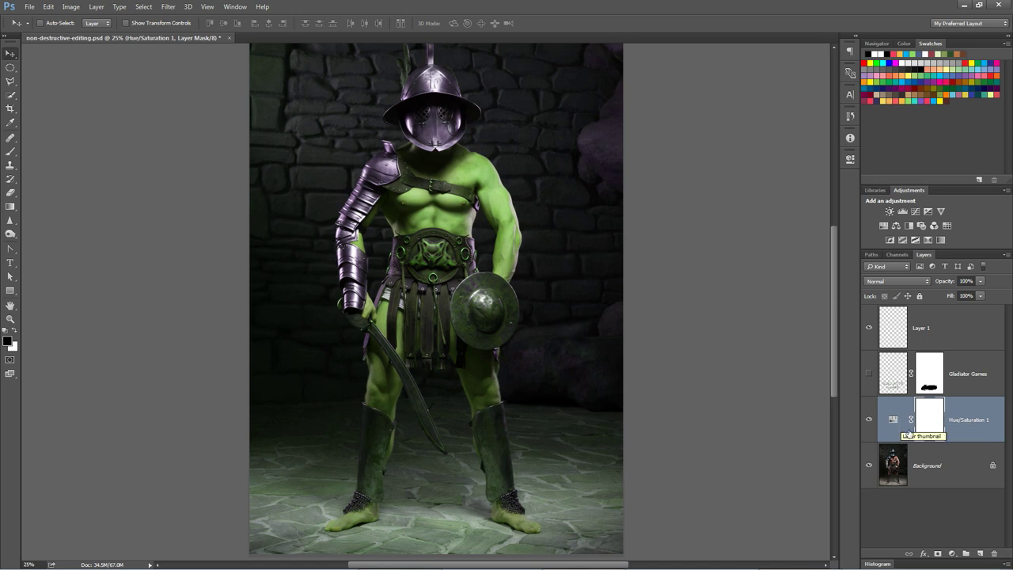
{"action": "mouse_move", "coordinate": [948, 281]}
{"action": "left_mouse_down"}
{"action": "mouse_move", "coordinate": [926, 283]}
{"action": "mouse_move", "coordinate": [1009, 282]}
{"action": "left_mouse_up"}
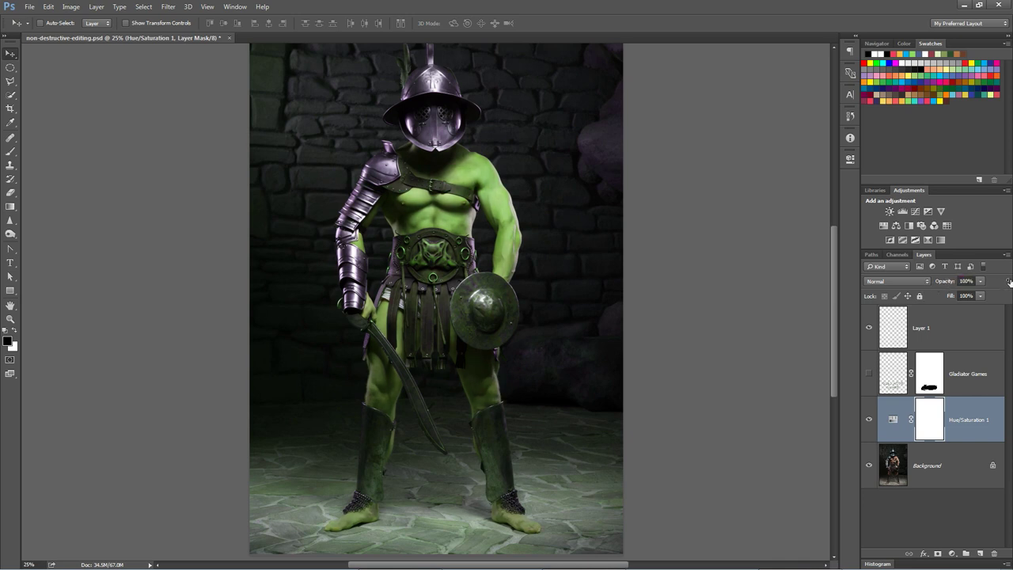
{"action": "left_click", "coordinate": [869, 420]}
{"action": "left_click", "coordinate": [869, 420]}
Step: Load the Skins channel, invert the selection, invert that area of the mask, and deselect
{"action": "left_click", "coordinate": [896, 254]}
{"action": "left_click", "coordinate": [880, 368], "text": "ctrl"}
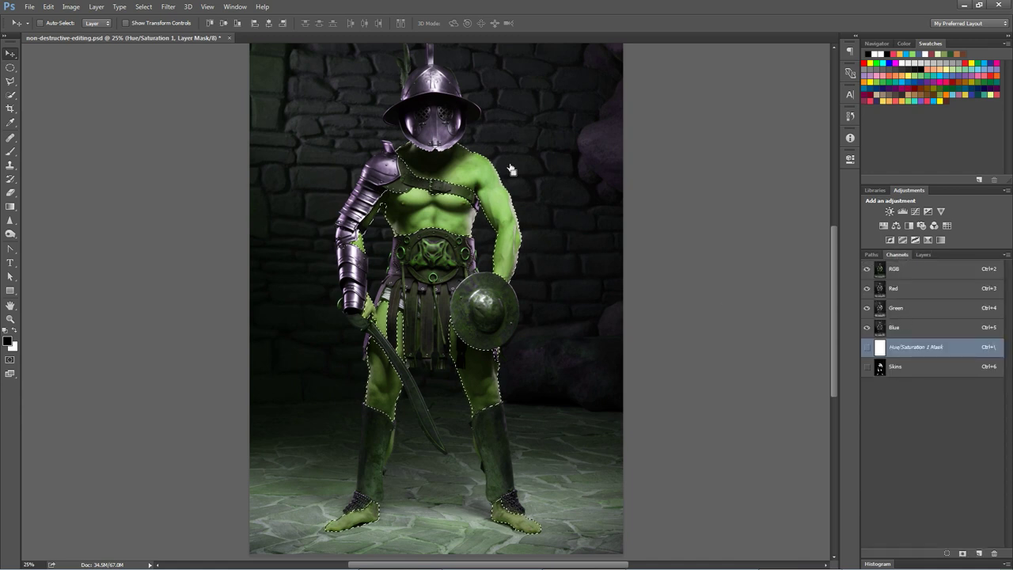
{"action": "left_click", "coordinate": [923, 254]}
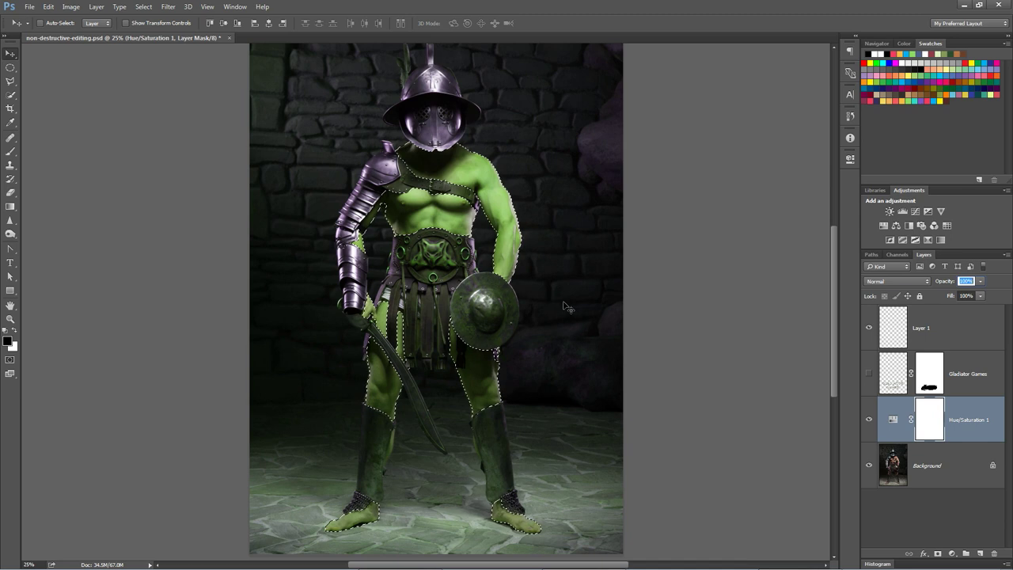
{"action": "left_click", "coordinate": [144, 6]}
{"action": "left_click", "coordinate": [161, 52]}
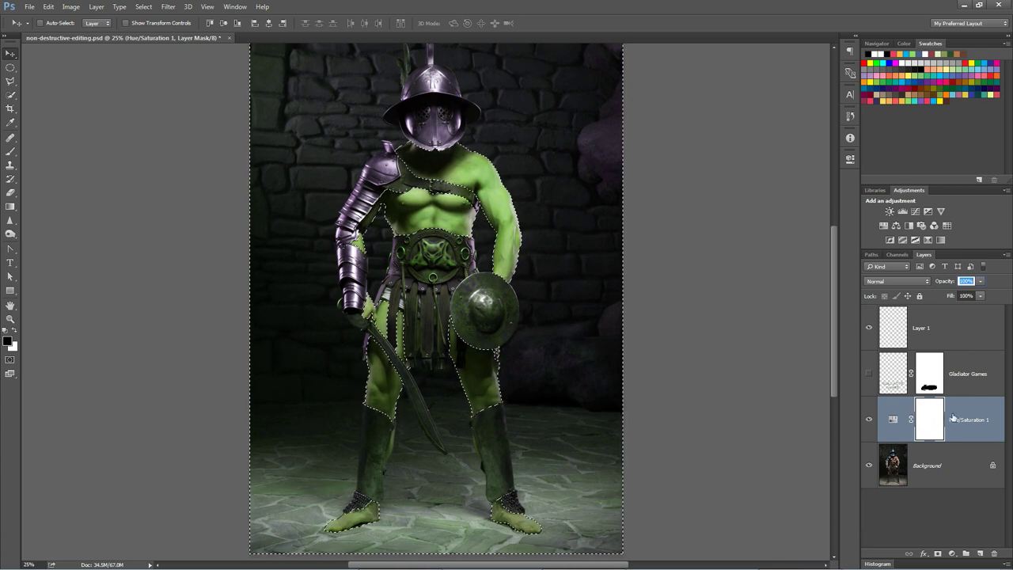
{"action": "key", "text": "ctrl+i"}
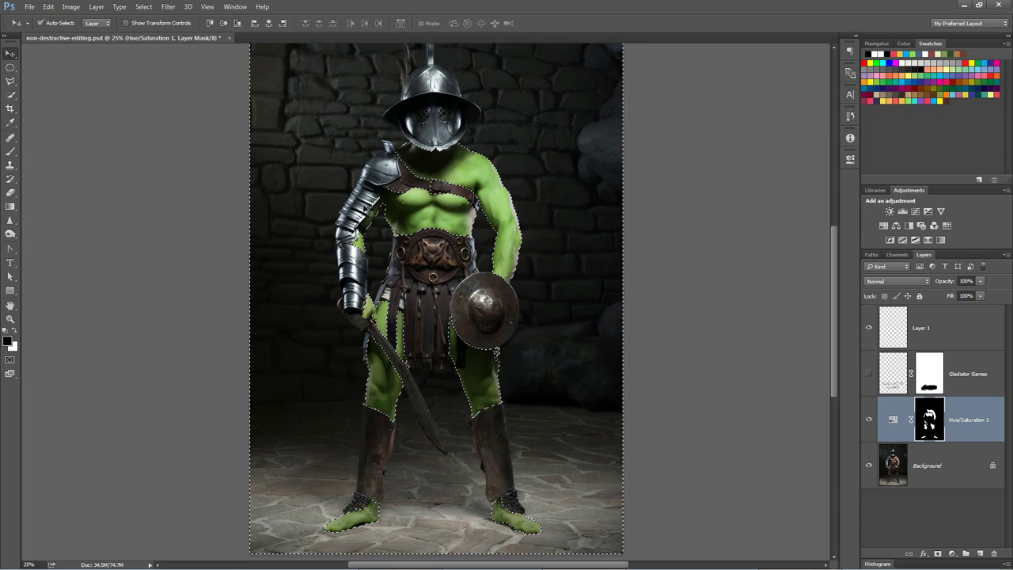
{"action": "key", "text": "ctrl+d"}
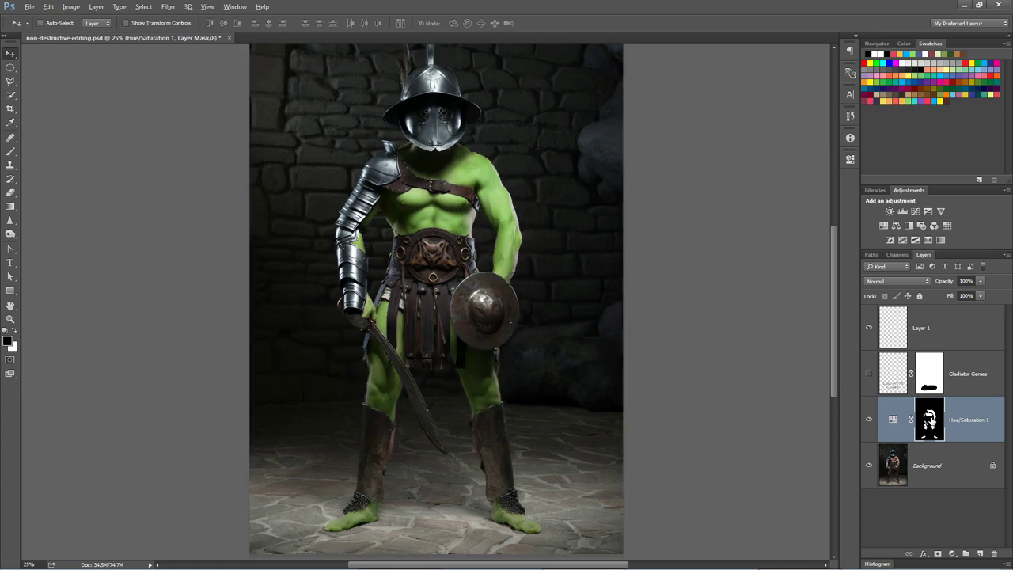
Step: View the Hue/Saturation mask alone, then toggle the layer off and on to compare
{"action": "left_click", "coordinate": [929, 420], "text": "alt"}
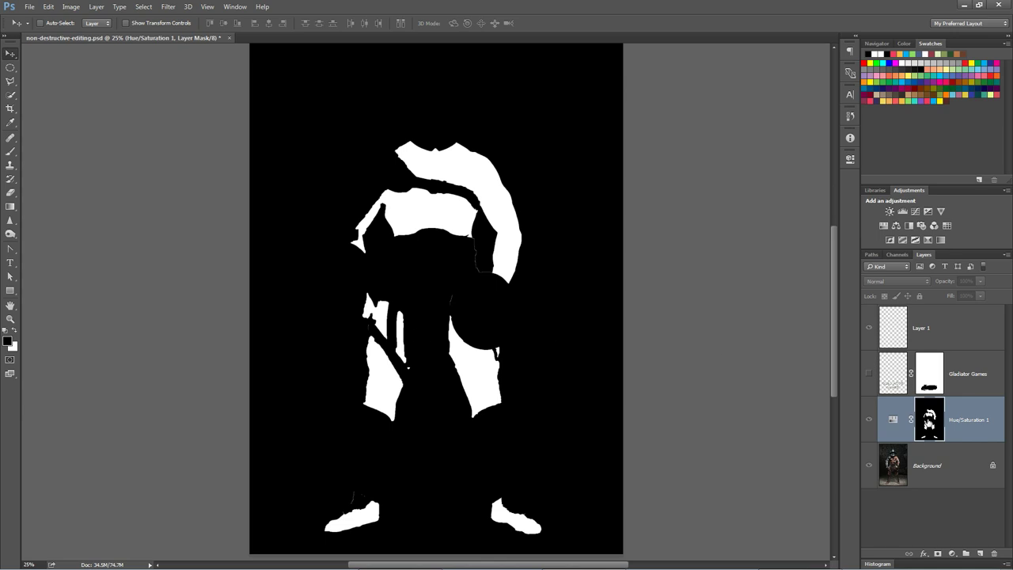
{"action": "left_click", "coordinate": [928, 424], "text": "alt"}
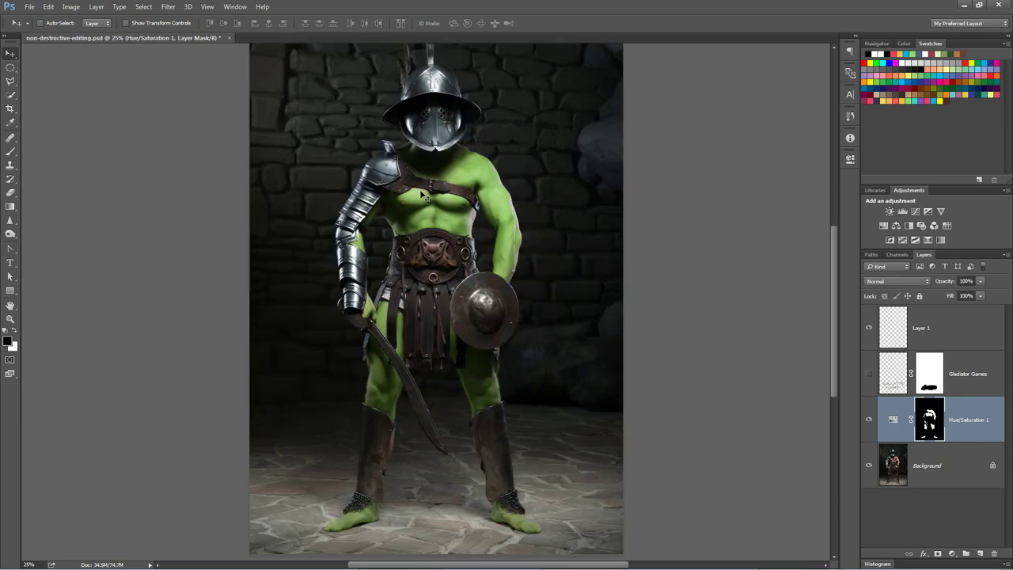
{"action": "left_click", "coordinate": [868, 419]}
{"action": "left_click", "coordinate": [868, 419]}
{"action": "left_click", "coordinate": [867, 424]}
{"action": "left_click", "coordinate": [898, 282]}
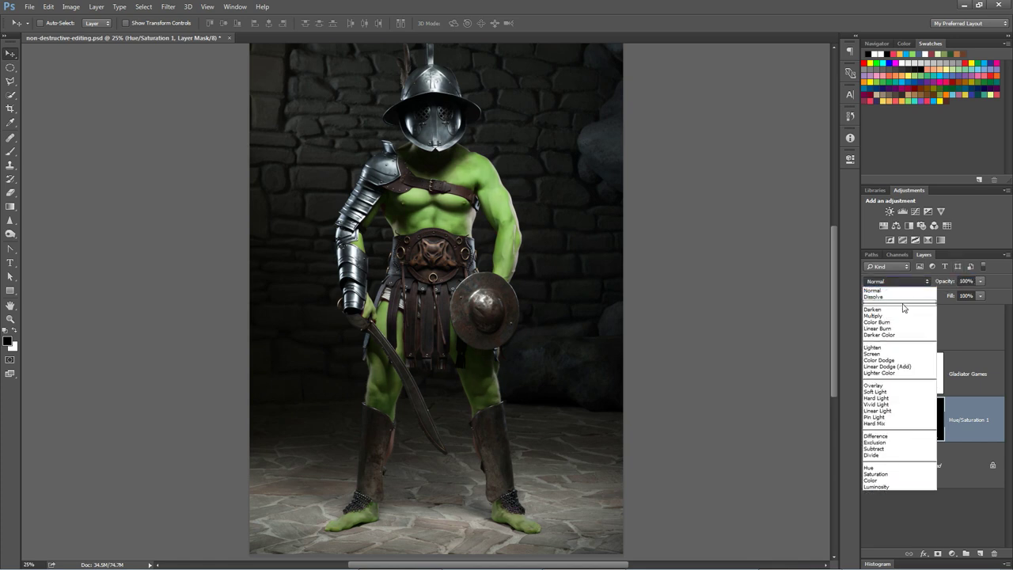
{"action": "left_click", "coordinate": [902, 316]}
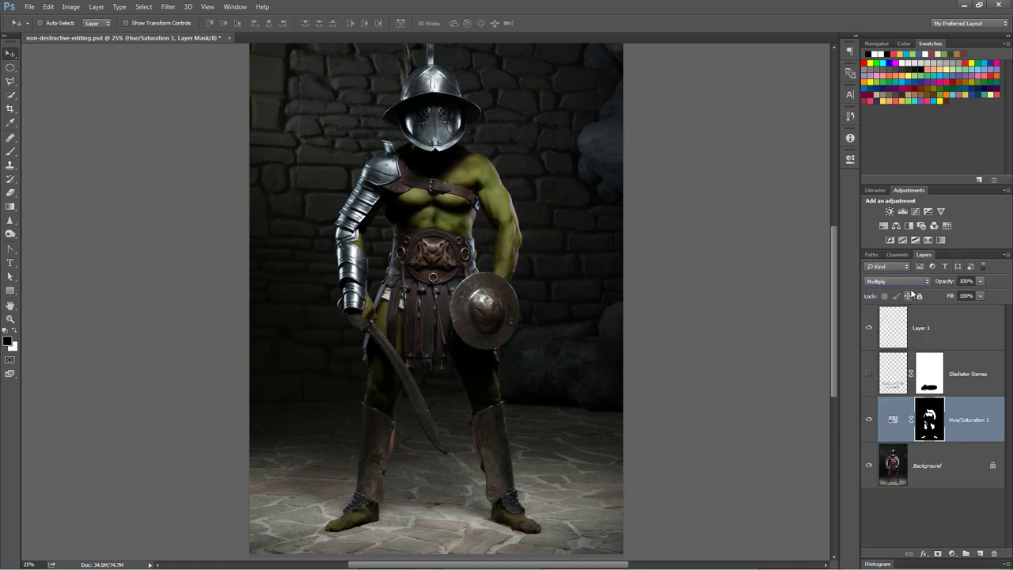
{"action": "left_click", "coordinate": [899, 281]}
{"action": "left_click", "coordinate": [902, 396]}
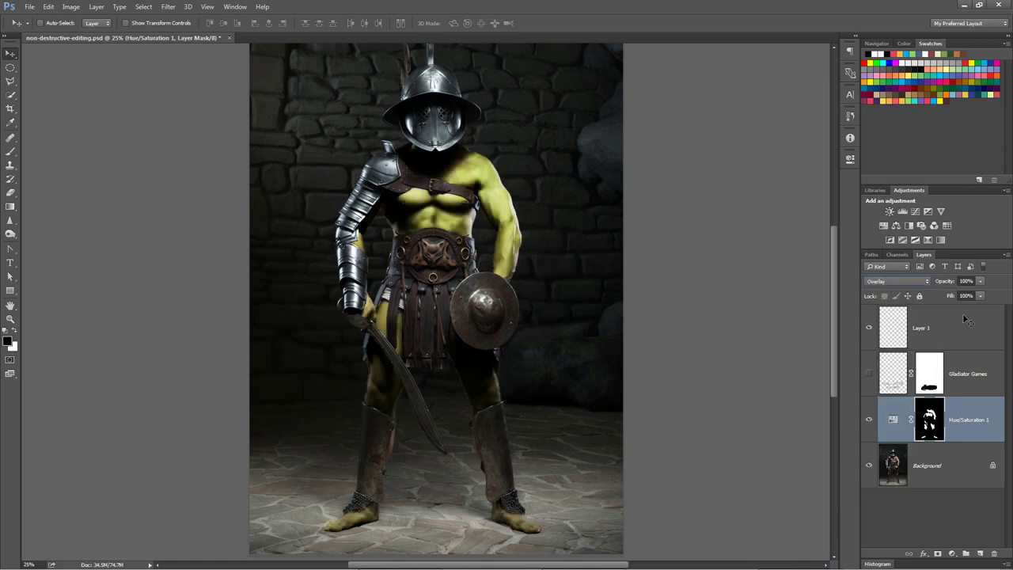
{"action": "left_click", "coordinate": [899, 281]}
{"action": "left_click", "coordinate": [902, 402]}
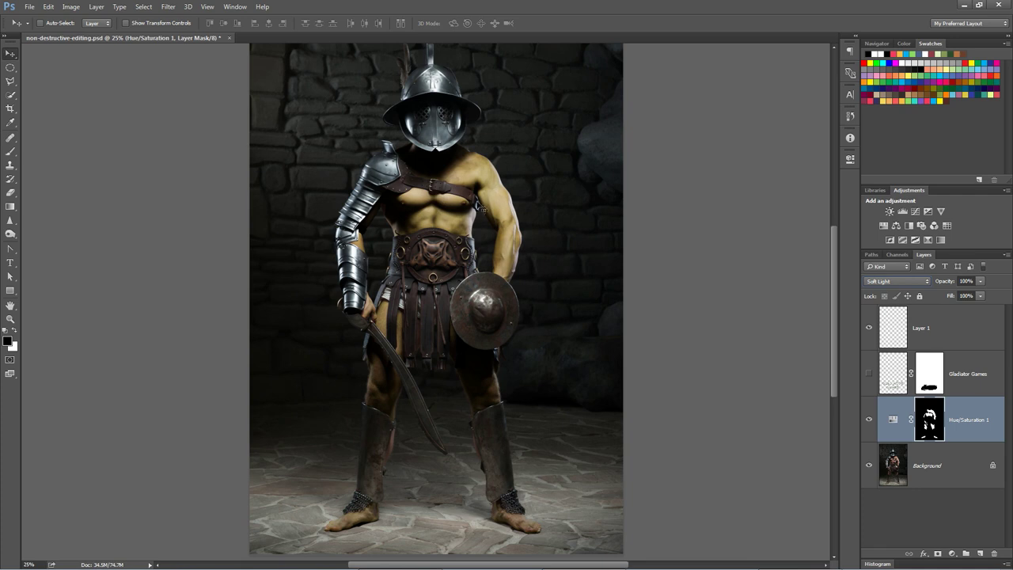
{"action": "left_click", "coordinate": [899, 282]}
{"action": "left_click", "coordinate": [899, 387]}
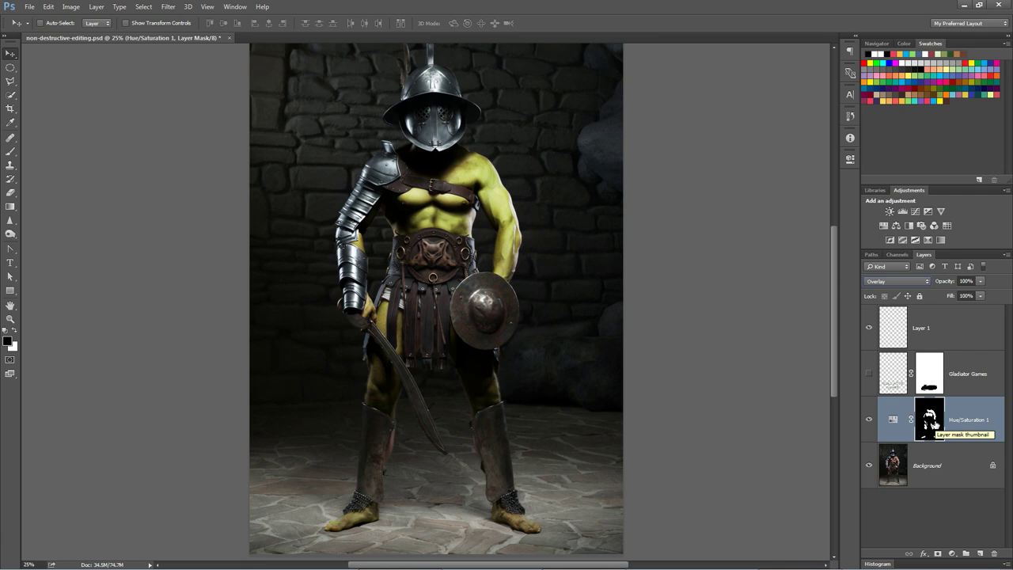
{"action": "left_click", "coordinate": [893, 420]}
{"action": "left_click", "coordinate": [910, 280]}
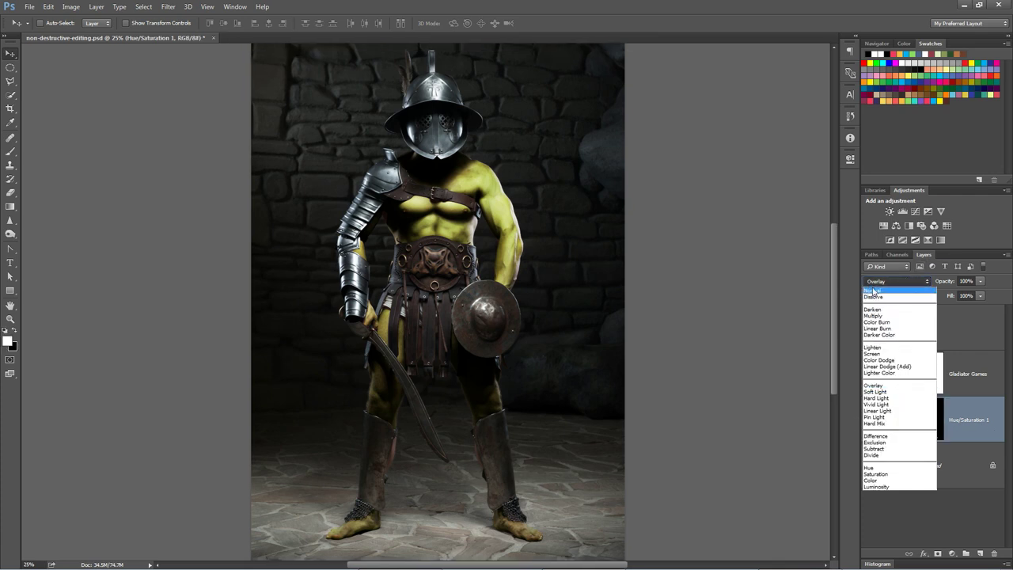
{"action": "left_click", "coordinate": [873, 291]}
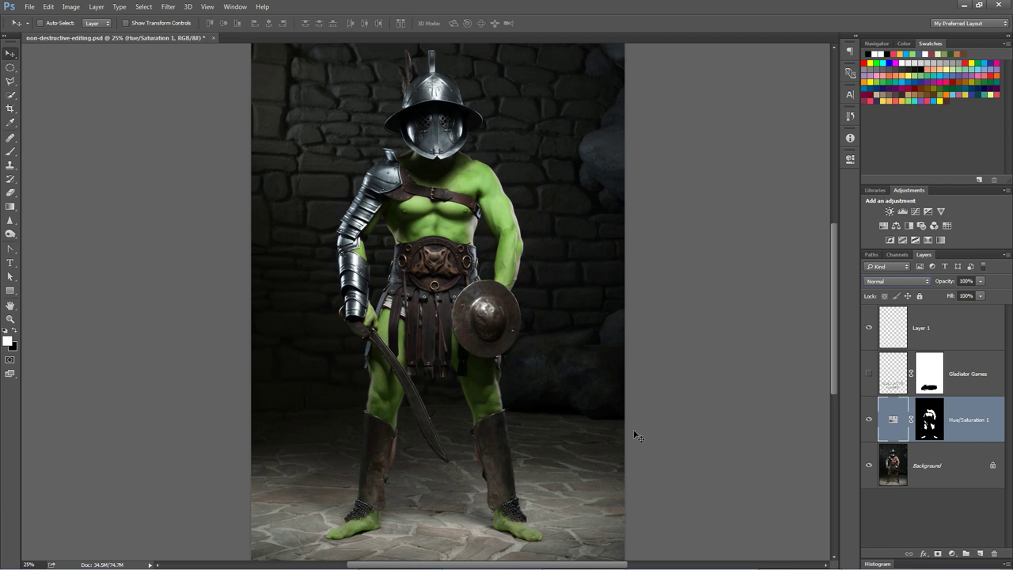
Step: On visible Layer 1, stamp one light-green 2245 px brush stroke across the gladiator's waist
{"action": "left_click", "coordinate": [933, 327]}
{"action": "left_click", "coordinate": [869, 328]}
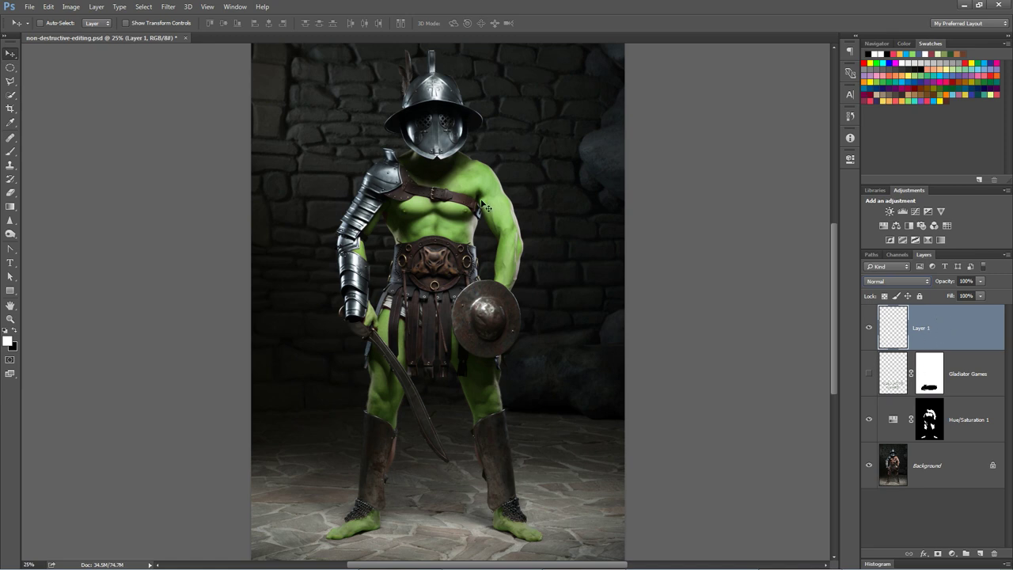
{"action": "left_click", "coordinate": [11, 151]}
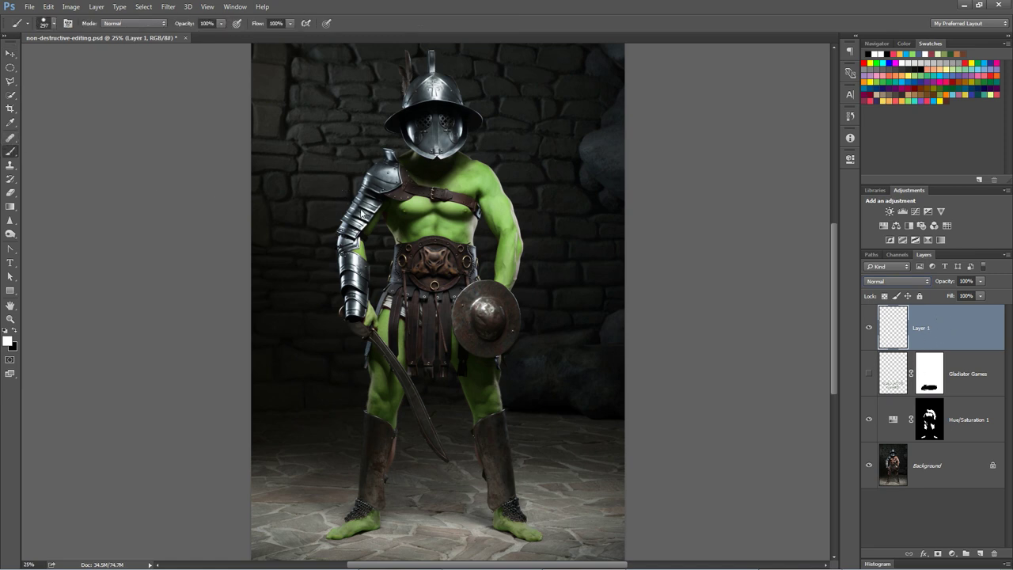
{"action": "right_click", "coordinate": [363, 208]}
{"action": "scroll", "coordinate": [560, 420], "scroll_direction": "up", "scroll_amount": 2}
{"action": "left_click", "coordinate": [458, 303]}
{"action": "left_click", "coordinate": [738, 194]}
{"action": "left_click", "coordinate": [912, 97]}
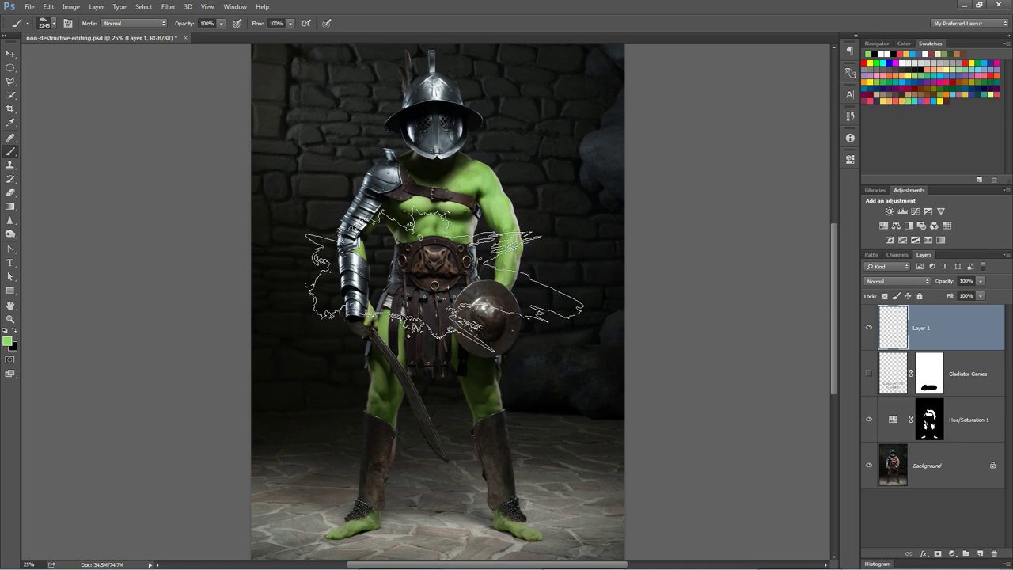
{"action": "left_click", "coordinate": [447, 312]}
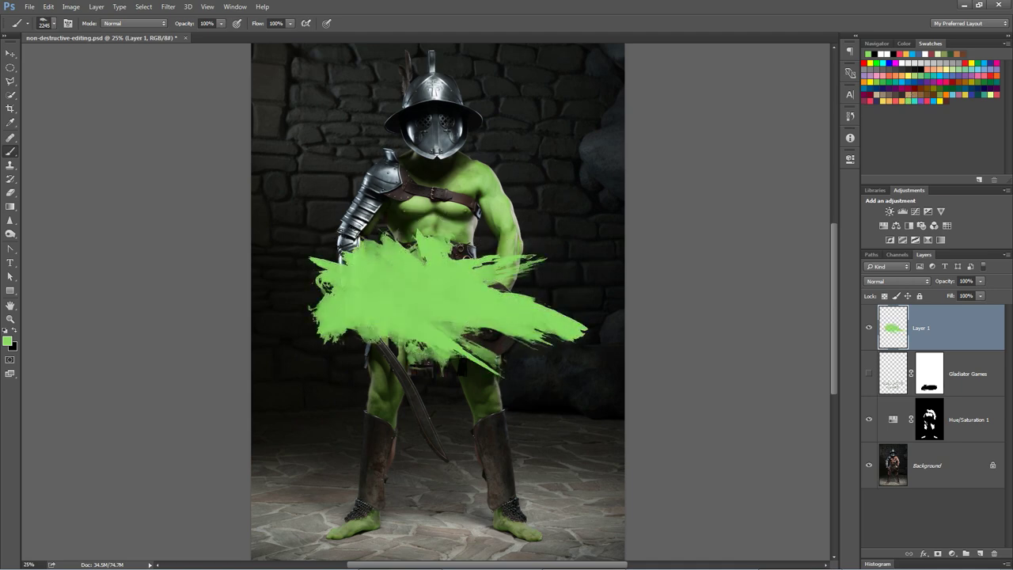
{"action": "key", "text": "v"}
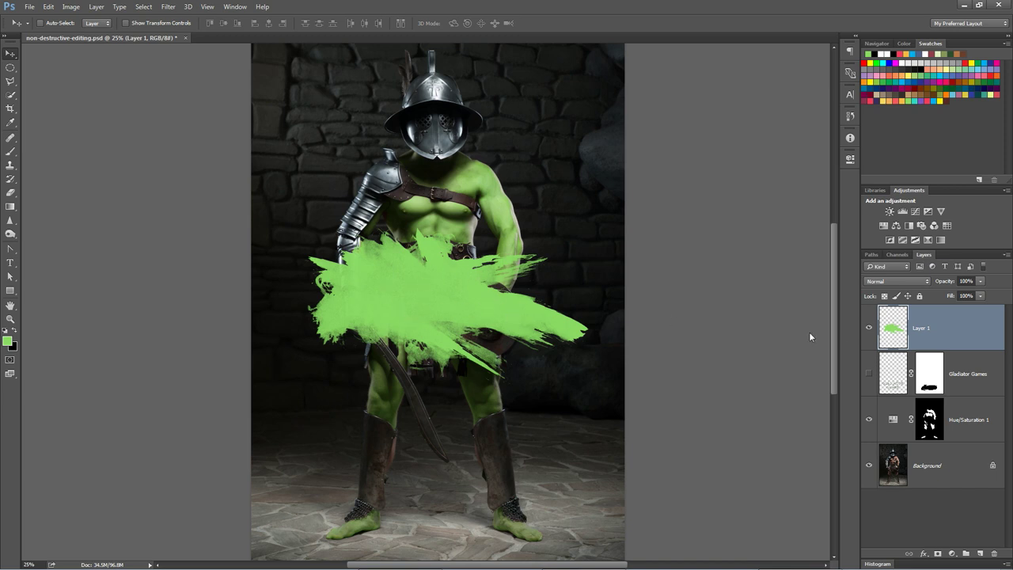
Step: Shrink the green stroke to about 7% and move it onto the belt buckle
{"action": "mouse_move", "coordinate": [409, 327]}
{"action": "left_mouse_down"}
{"action": "mouse_move", "coordinate": [442, 356]}
{"action": "mouse_move", "coordinate": [426, 295]}
{"action": "left_mouse_up"}
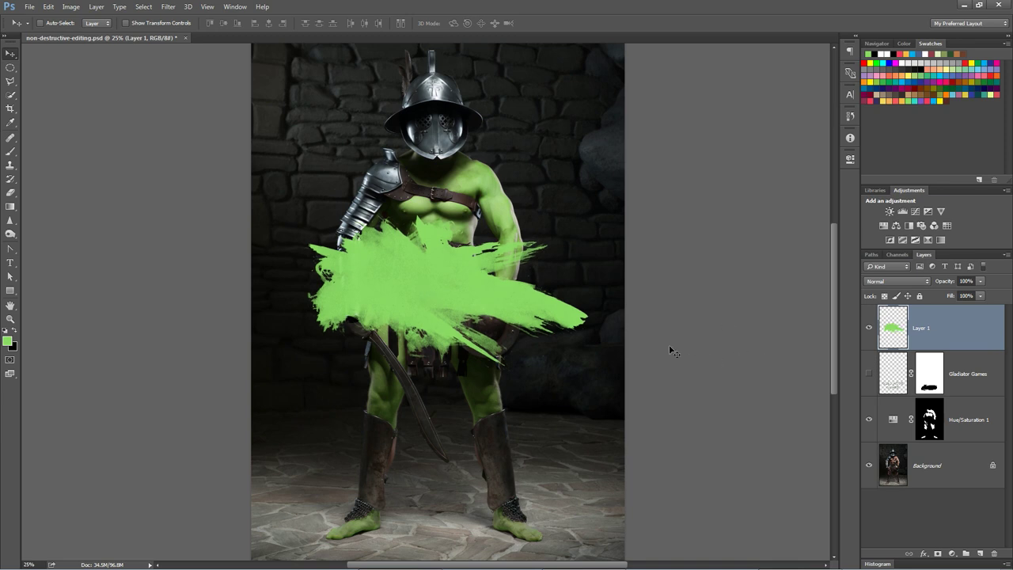
{"action": "key", "text": "ctrl+t"}
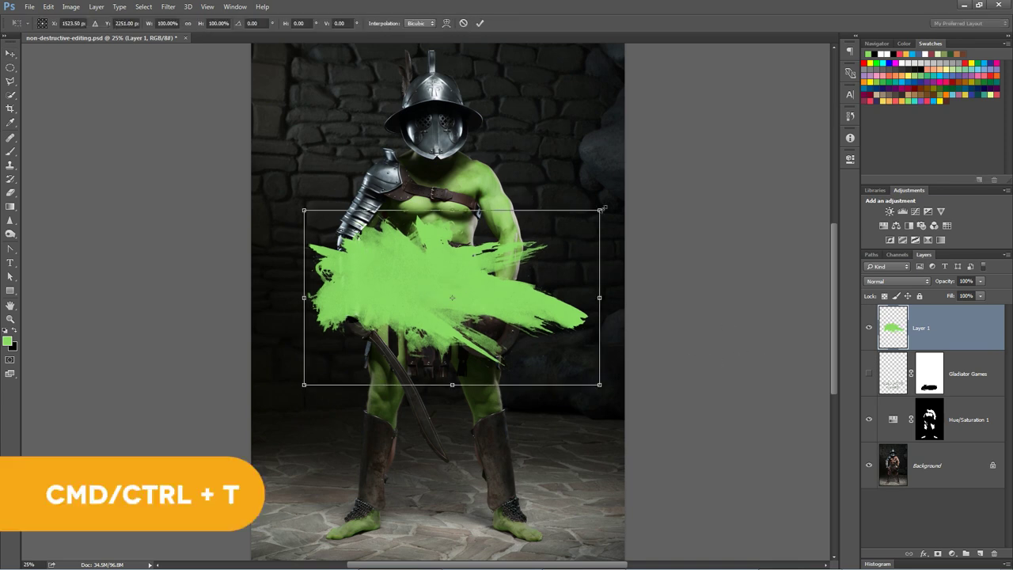
{"action": "left_click_drag", "start_coordinate": [601, 209], "coordinate": [459, 281]}
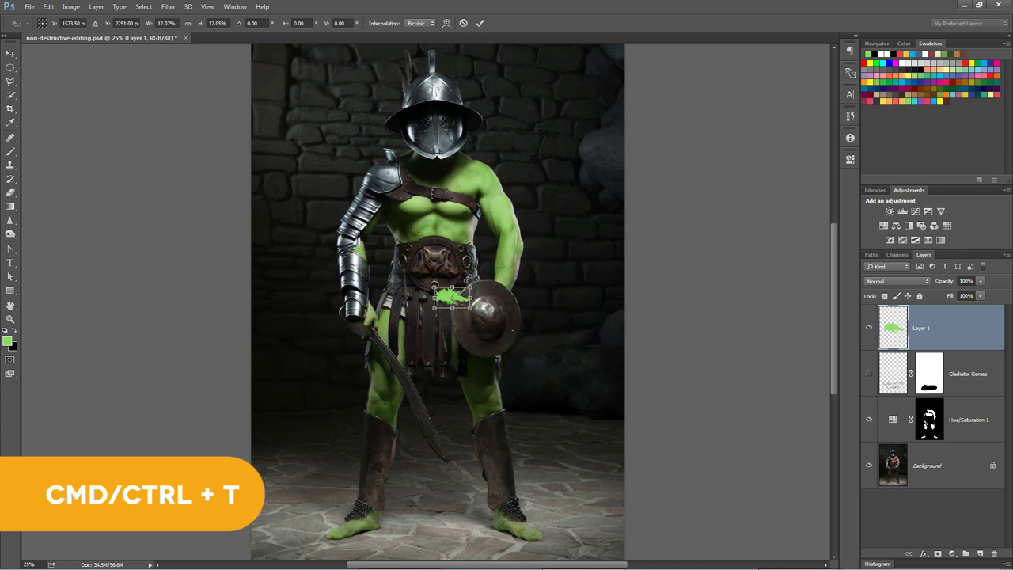
{"action": "key", "text": "Return"}
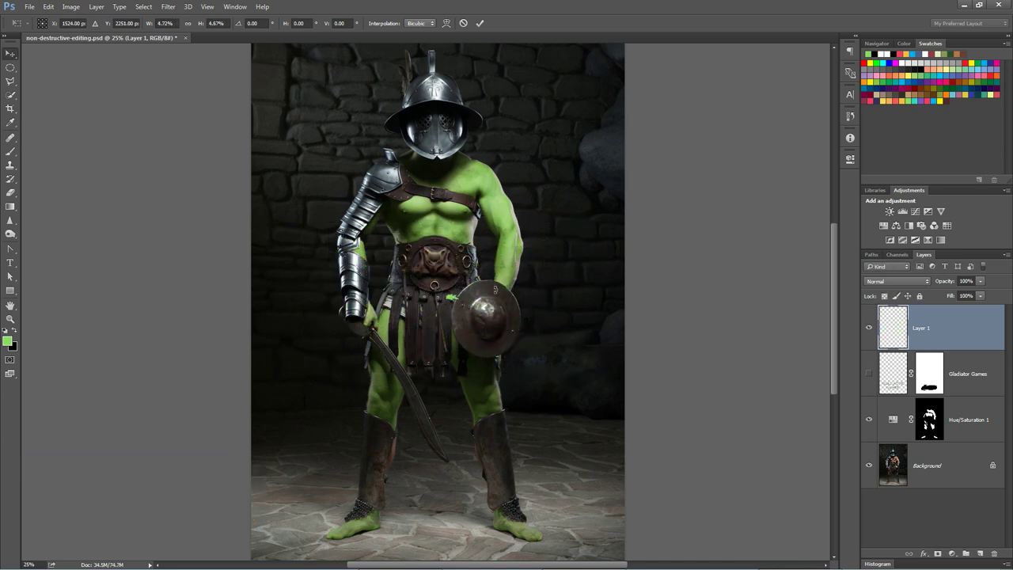
{"action": "left_click_drag", "start_coordinate": [449, 264], "coordinate": [437, 255]}
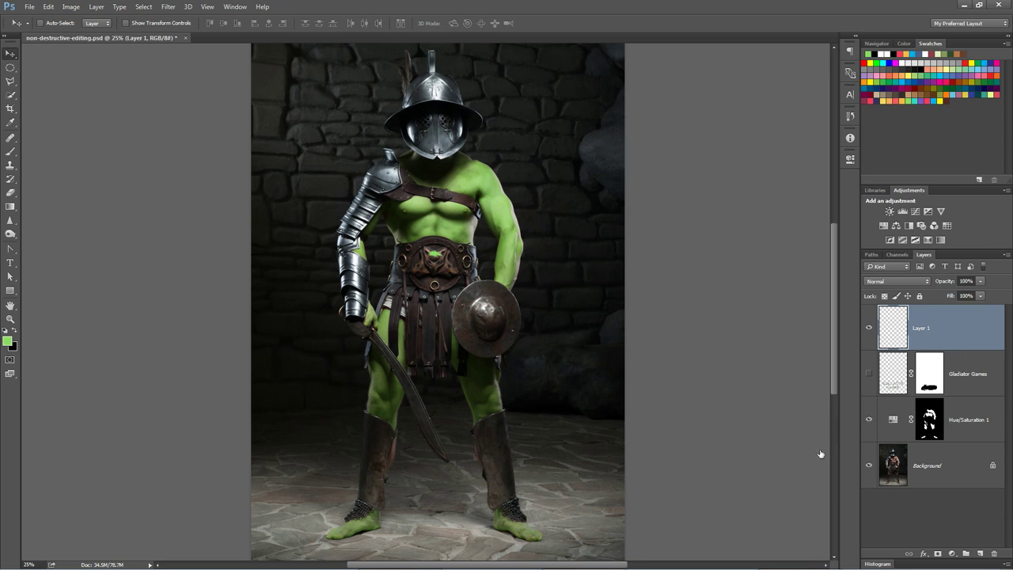
Step: Scale the green patch back up to full size and nudge it into place over the waist
{"action": "key", "text": "ctrl+t"}
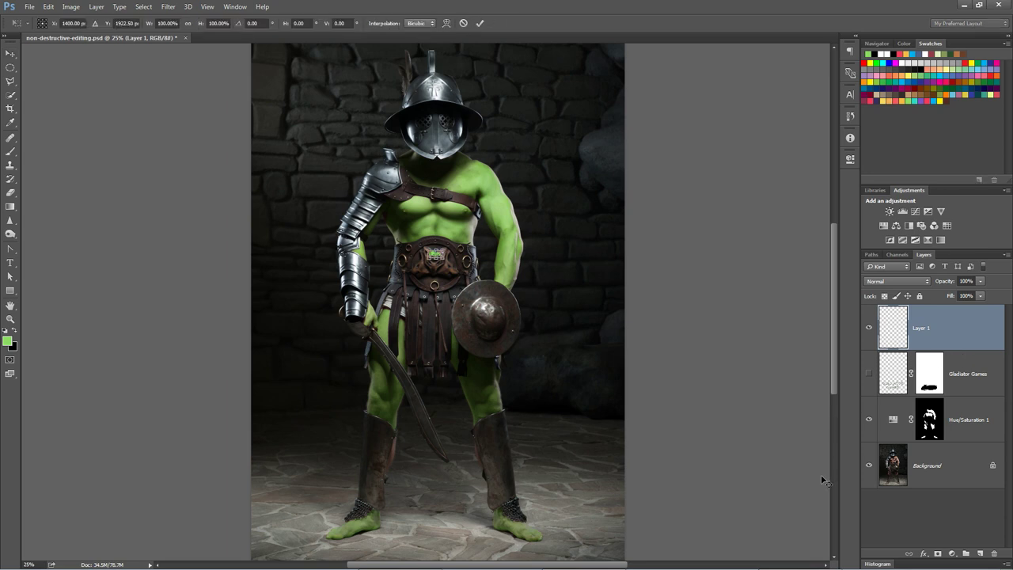
{"action": "left_click_drag", "start_coordinate": [447, 247], "coordinate": [604, 157]}
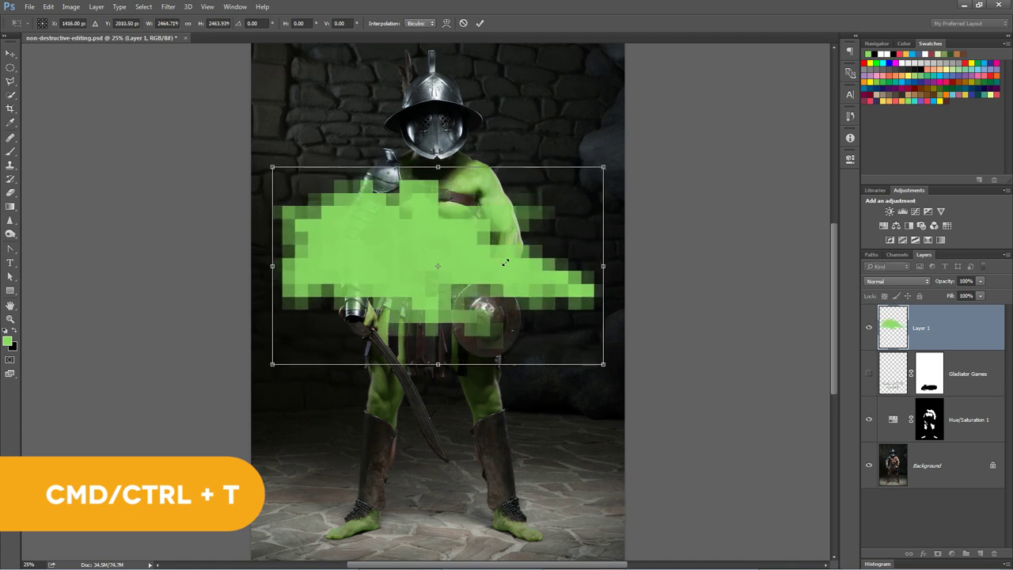
{"action": "key", "text": "Return"}
{"action": "left_click_drag", "start_coordinate": [466, 263], "coordinate": [476, 291]}
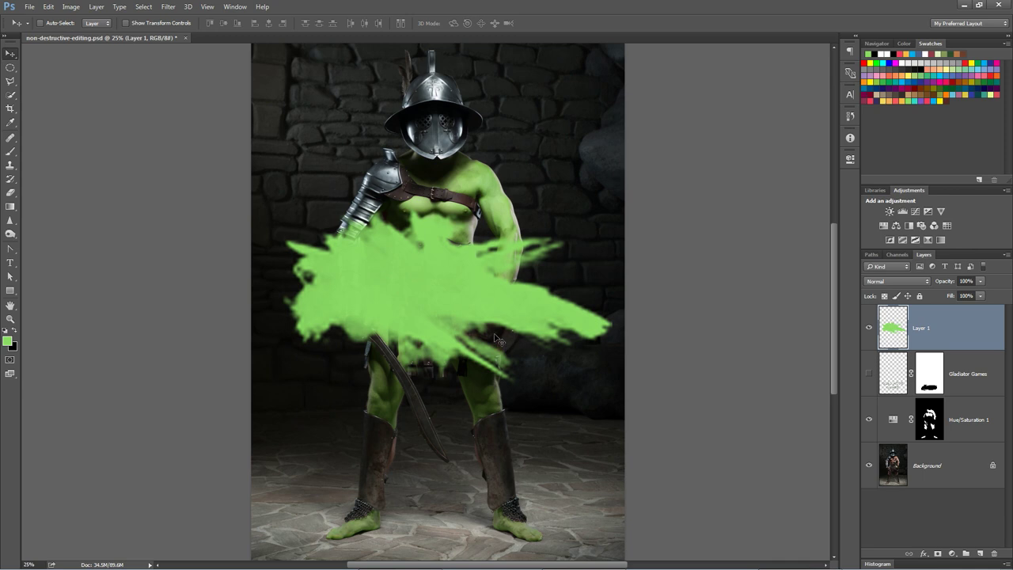
{"action": "left_click_drag", "start_coordinate": [495, 341], "coordinate": [497, 334]}
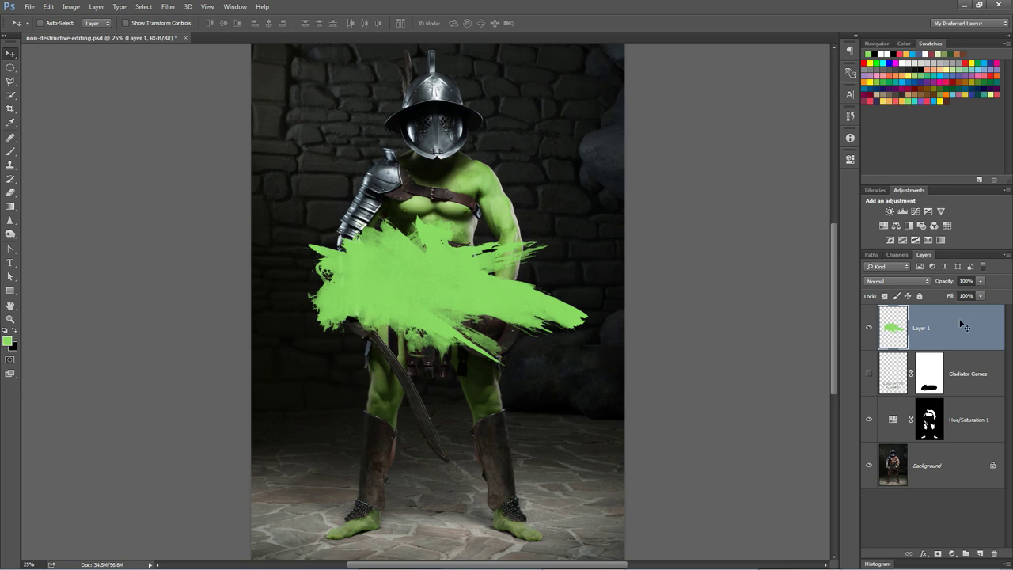
Step: Convert Layer 1 to a smart object and scale its green paint down to about 3%
{"action": "left_click", "coordinate": [97, 7]}
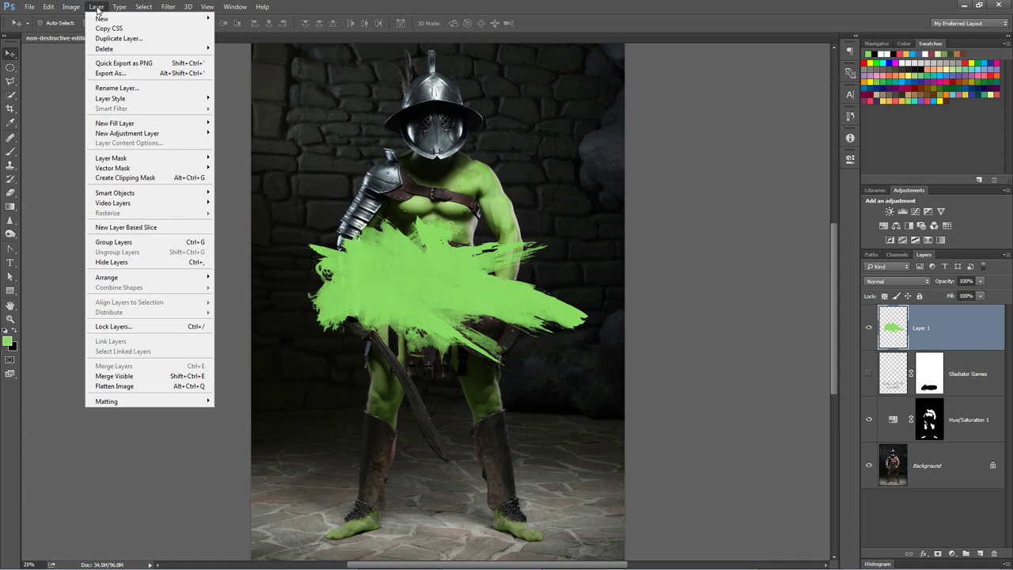
{"action": "mouse_move", "coordinate": [114, 193]}
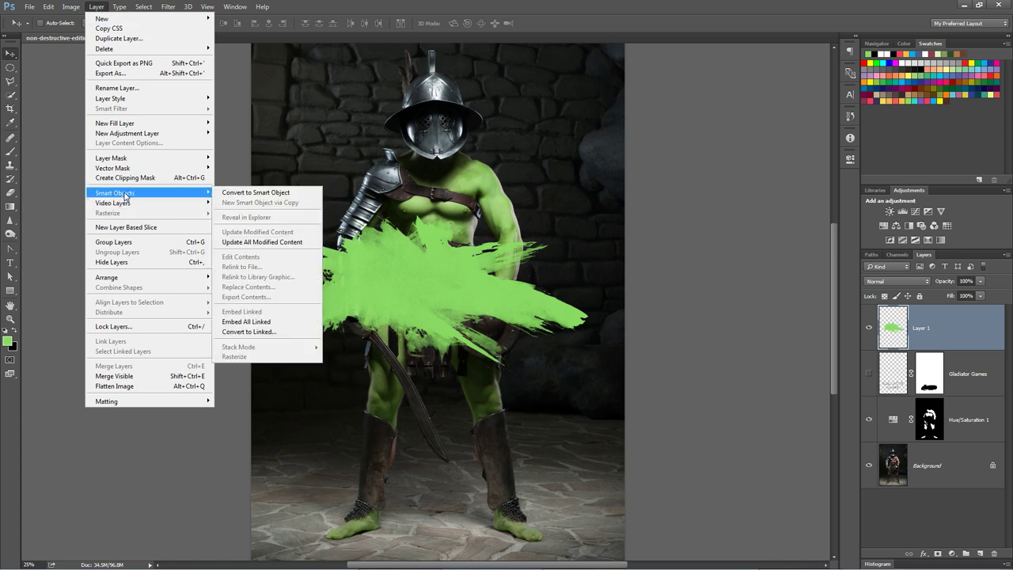
{"action": "left_click", "coordinate": [282, 195]}
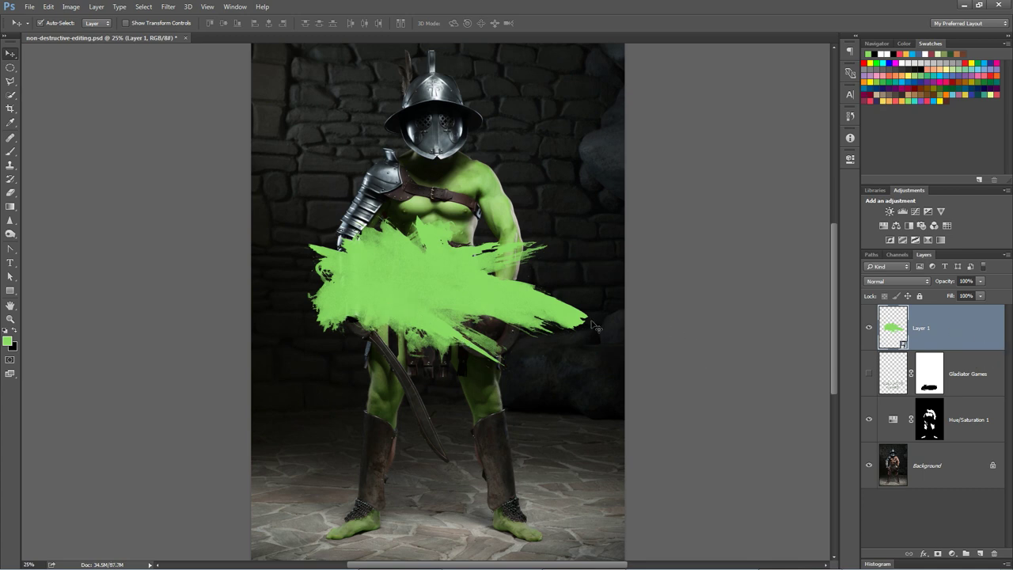
{"action": "key", "text": "ctrl+t"}
{"action": "left_click_drag", "start_coordinate": [597, 212], "coordinate": [456, 298]}
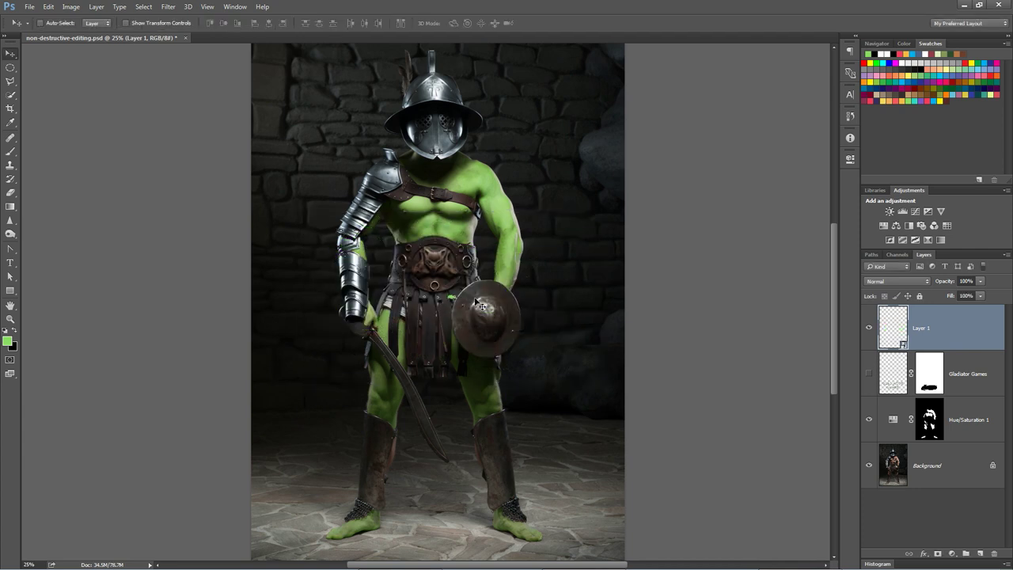
Step: Scale the smart-object paint back to full size, then enlarge it to about double and reposition it
{"action": "mouse_move", "coordinate": [457, 294]}
{"action": "left_mouse_down"}
{"action": "mouse_move", "coordinate": [615, 214]}
{"action": "mouse_move", "coordinate": [608, 221]}
{"action": "left_mouse_up"}
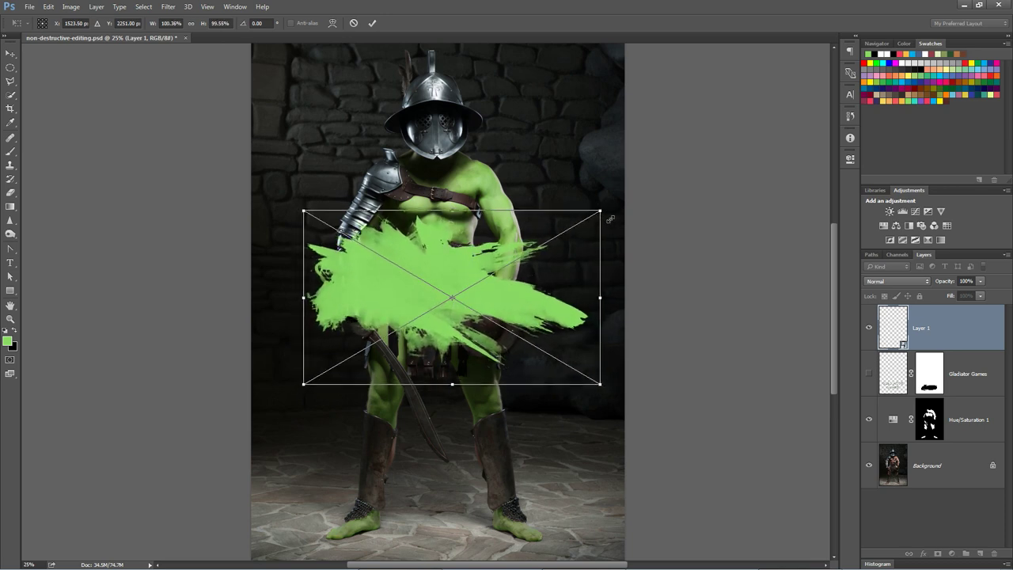
{"action": "key", "text": "Return"}
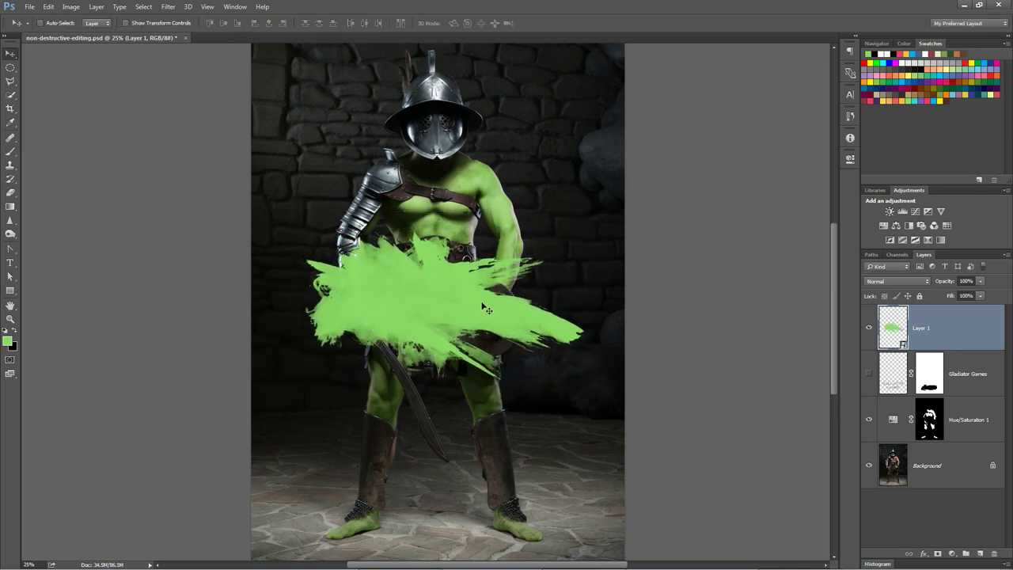
{"action": "key", "text": "ctrl+t"}
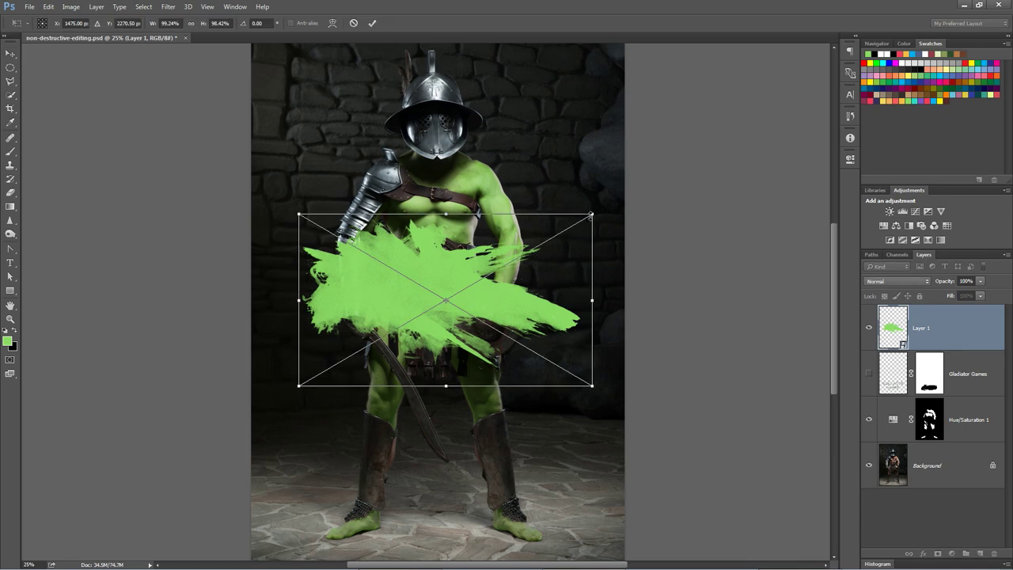
{"action": "left_click_drag", "start_coordinate": [592, 210], "coordinate": [769, 109]}
{"action": "key", "text": "Return"}
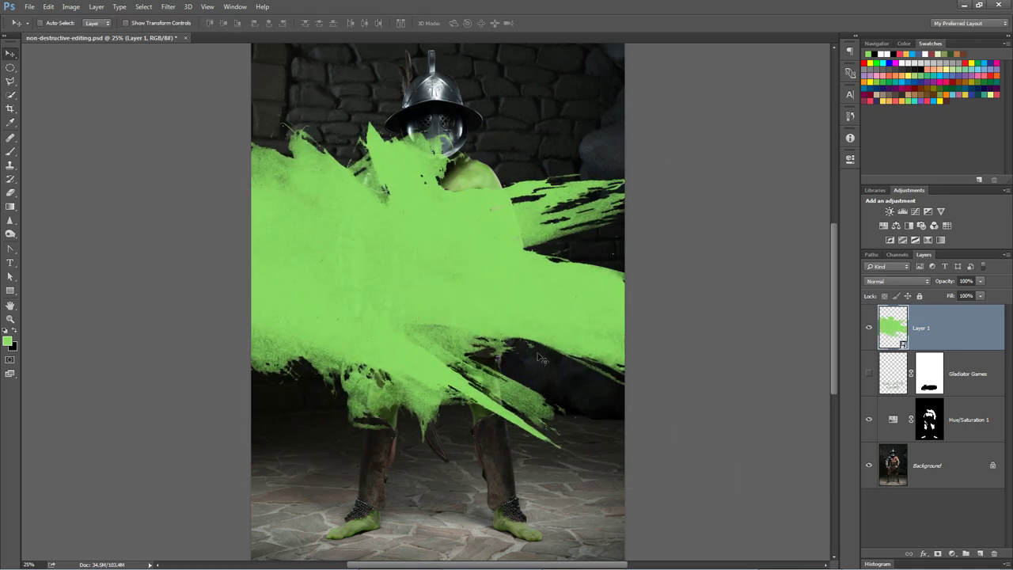
{"action": "left_click_drag", "start_coordinate": [487, 300], "coordinate": [513, 303]}
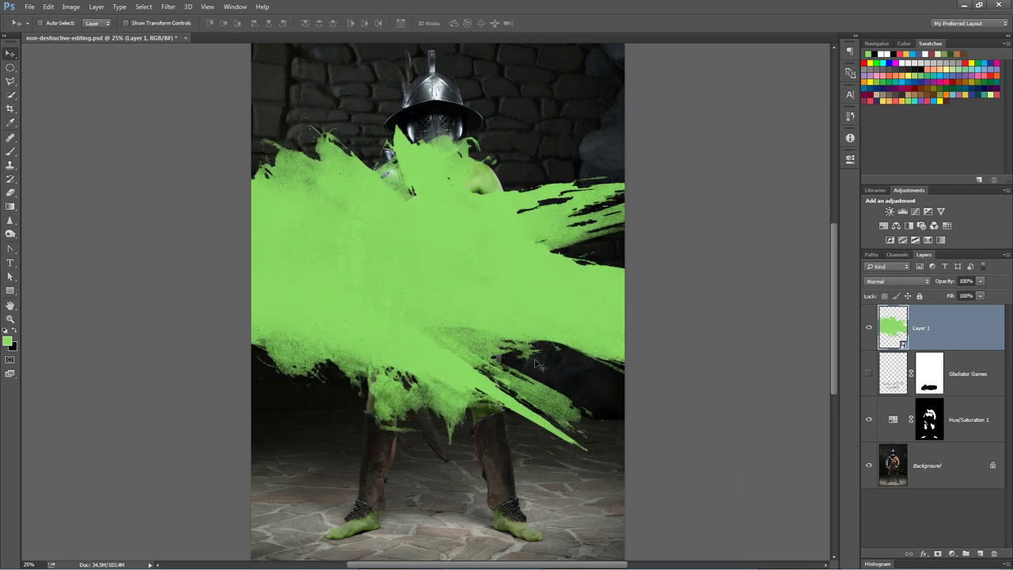
{"action": "left_click_drag", "start_coordinate": [424, 272], "coordinate": [419, 281]}
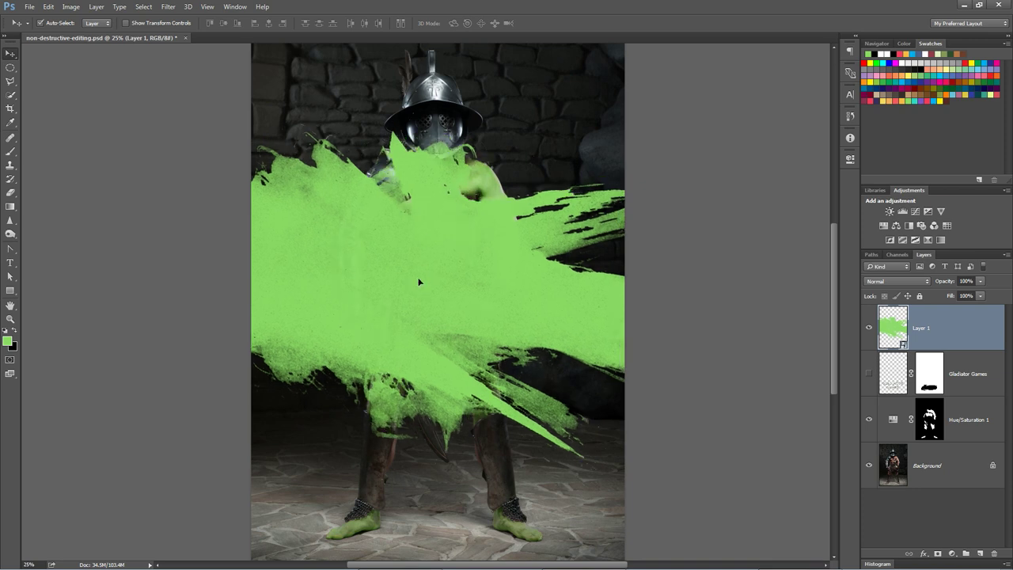
Step: Shrink the enlarged paint to about a third of its size at the waist
{"action": "key", "text": "ctrl+t"}
{"action": "left_click_drag", "start_coordinate": [526, 273], "coordinate": [514, 267]}
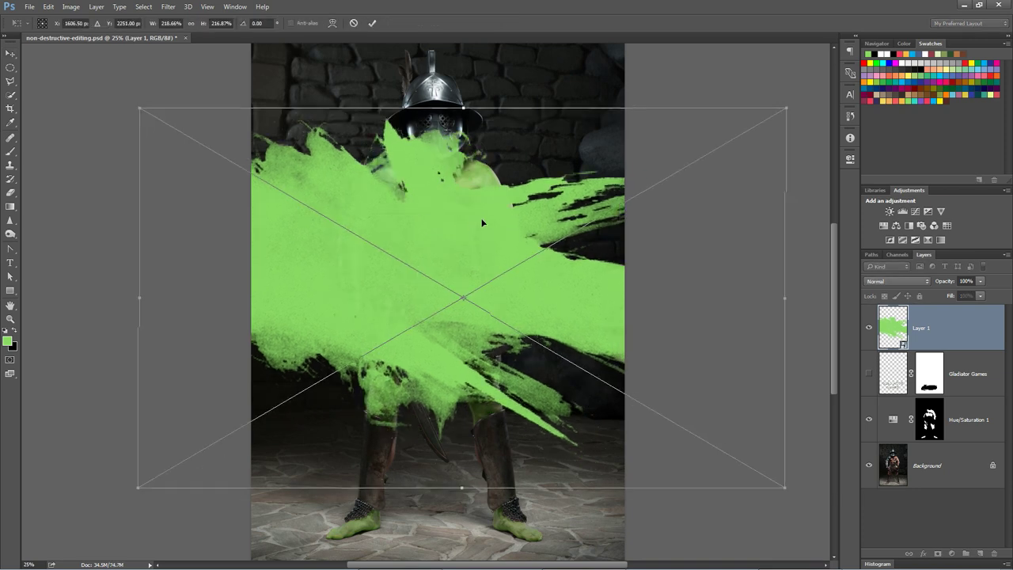
{"action": "left_click", "coordinate": [172, 23]}
{"action": "left_click", "coordinate": [216, 23]}
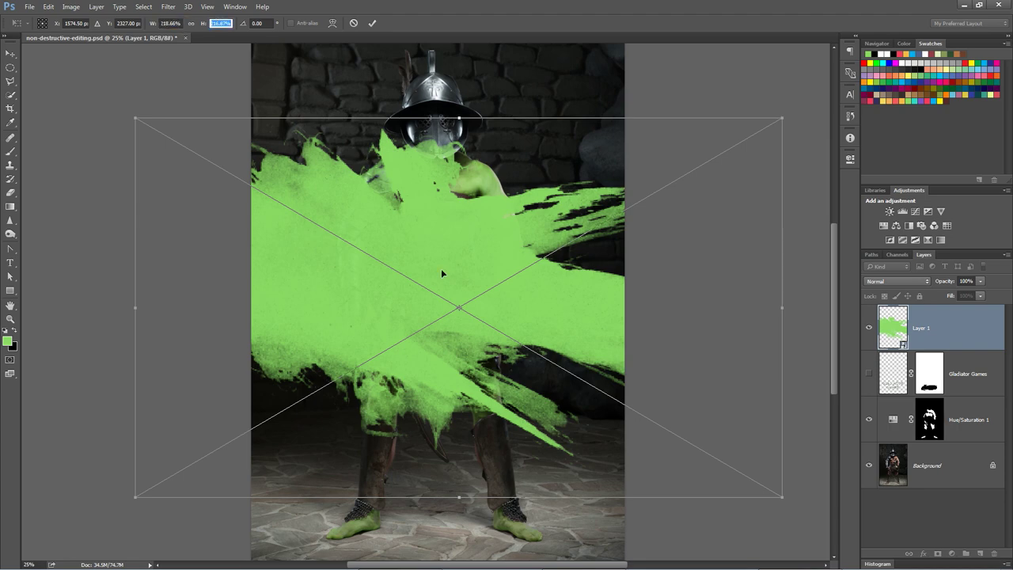
{"action": "key", "text": "Return"}
{"action": "left_click_drag", "start_coordinate": [784, 118], "coordinate": [516, 282]}
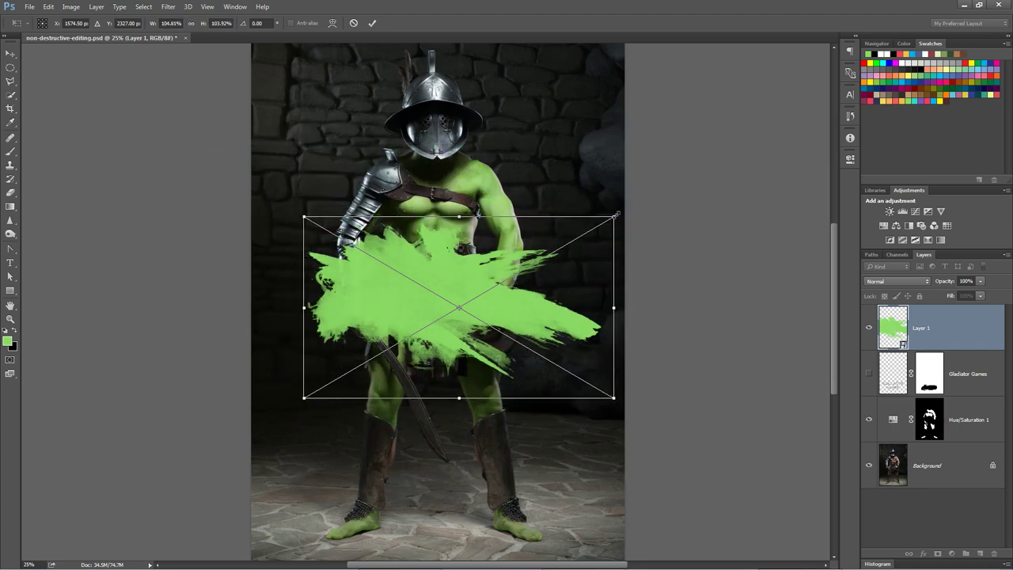
{"action": "left_click_drag", "start_coordinate": [455, 299], "coordinate": [445, 294]}
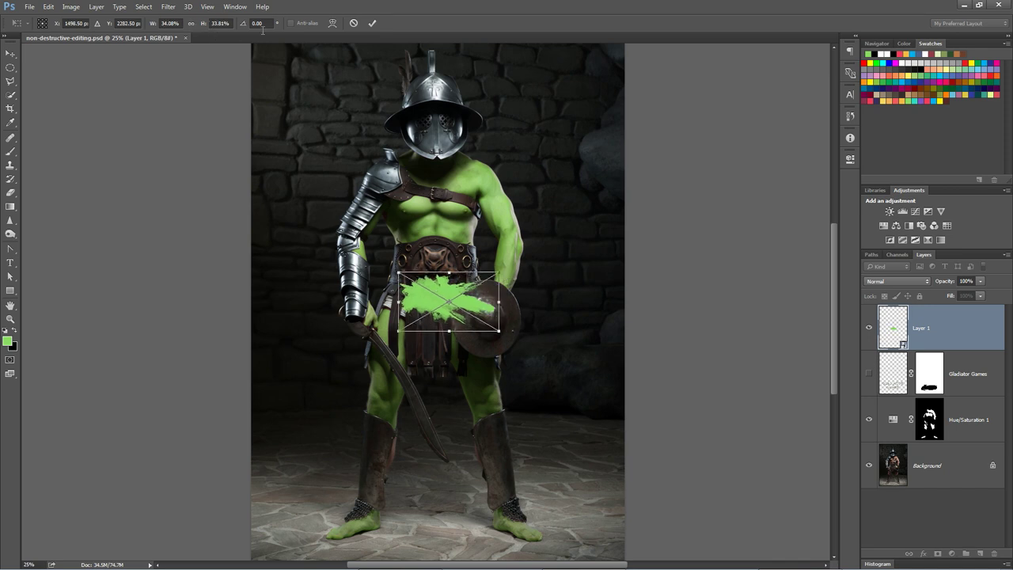
{"action": "key", "text": "Return"}
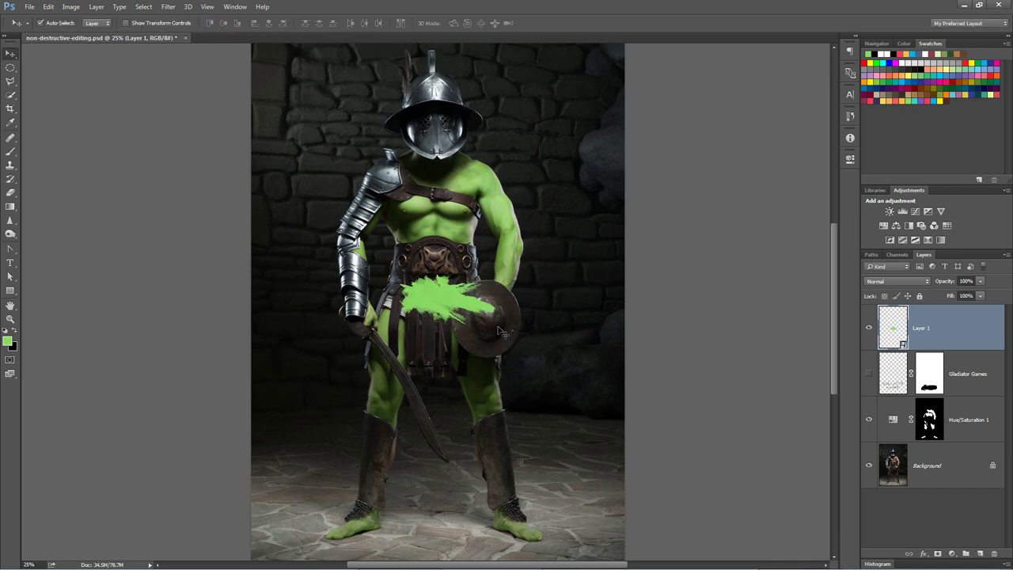
Step: Restore the paint to 100% width and height, reposition it, then delete Layer 1
{"action": "key", "text": "ctrl+t"}
{"action": "left_click", "coordinate": [181, 24]}
{"action": "left_click_drag", "start_coordinate": [181, 24], "coordinate": [153, 27]}
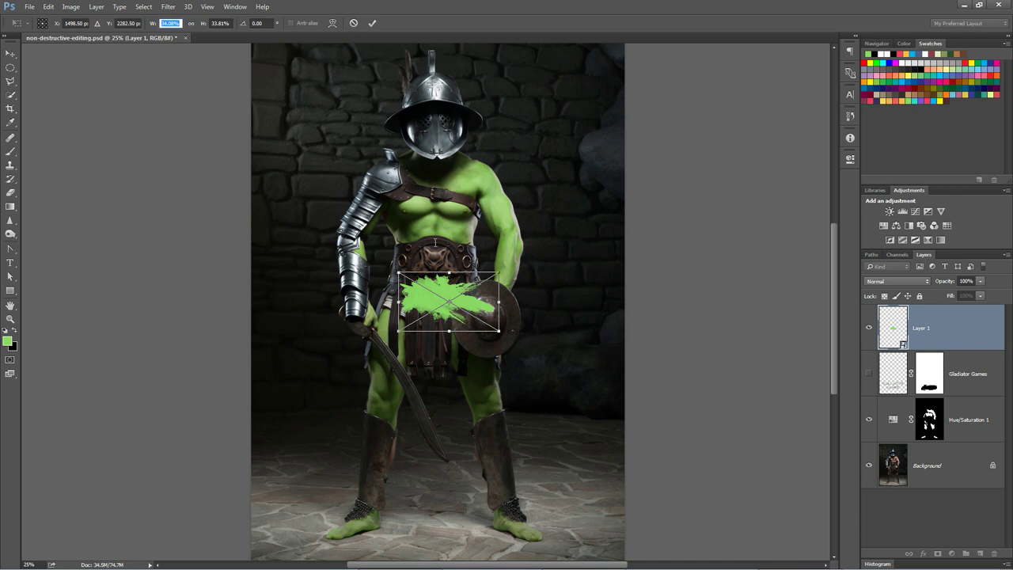
{"action": "type", "text": "100"}
{"action": "key", "text": "Tab"}
{"action": "type", "text": "1"}
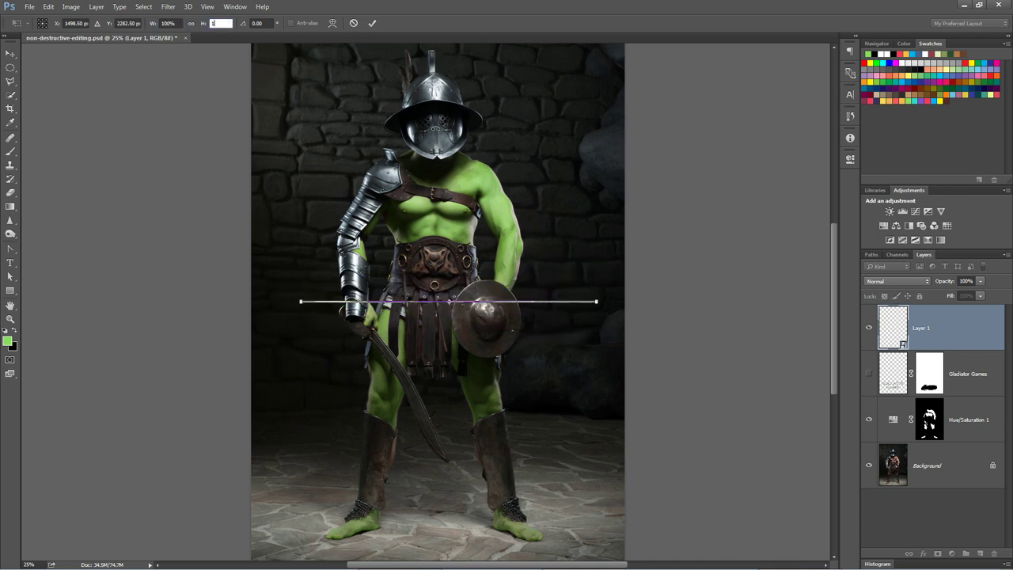
{"action": "type", "text": "00"}
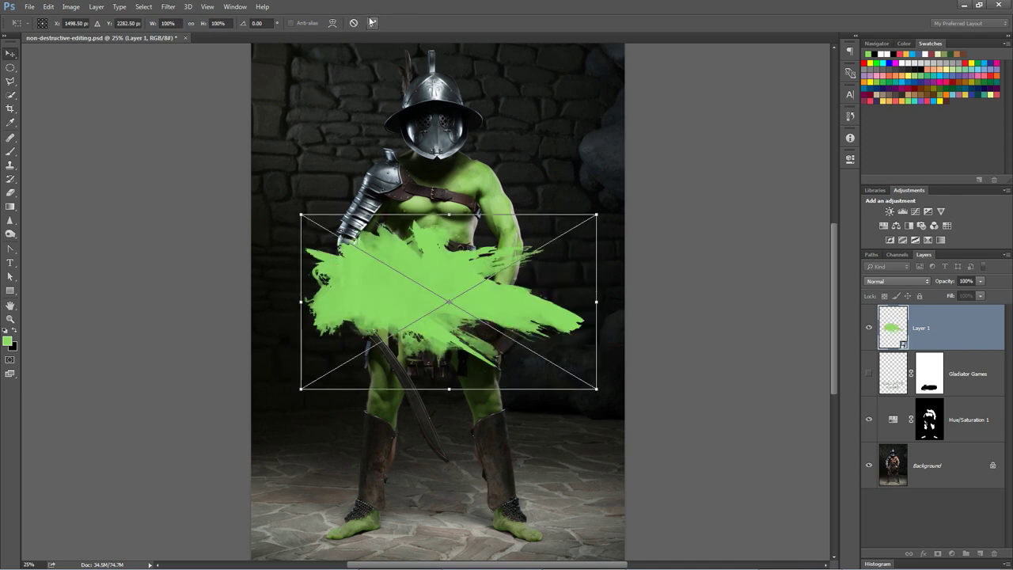
{"action": "left_click", "coordinate": [371, 22]}
{"action": "left_click_drag", "start_coordinate": [449, 272], "coordinate": [441, 288]}
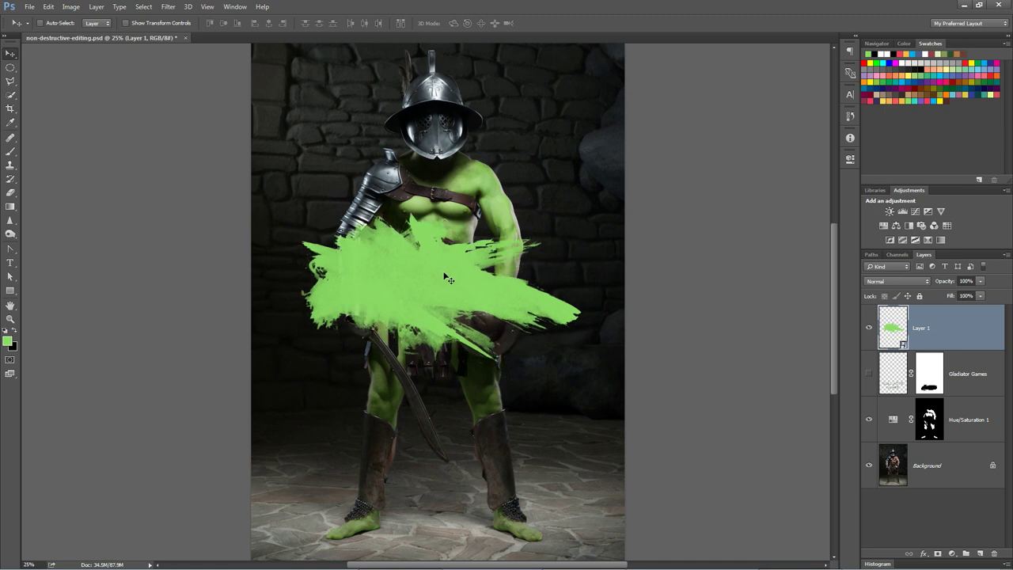
{"action": "left_click_drag", "start_coordinate": [442, 288], "coordinate": [441, 308]}
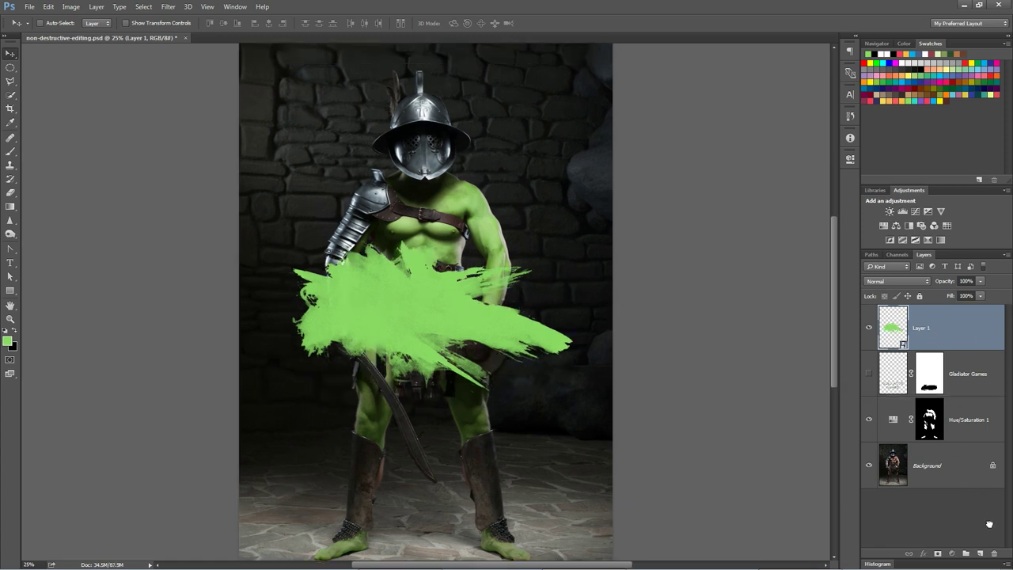
{"action": "left_click_drag", "start_coordinate": [946, 336], "coordinate": [994, 553]}
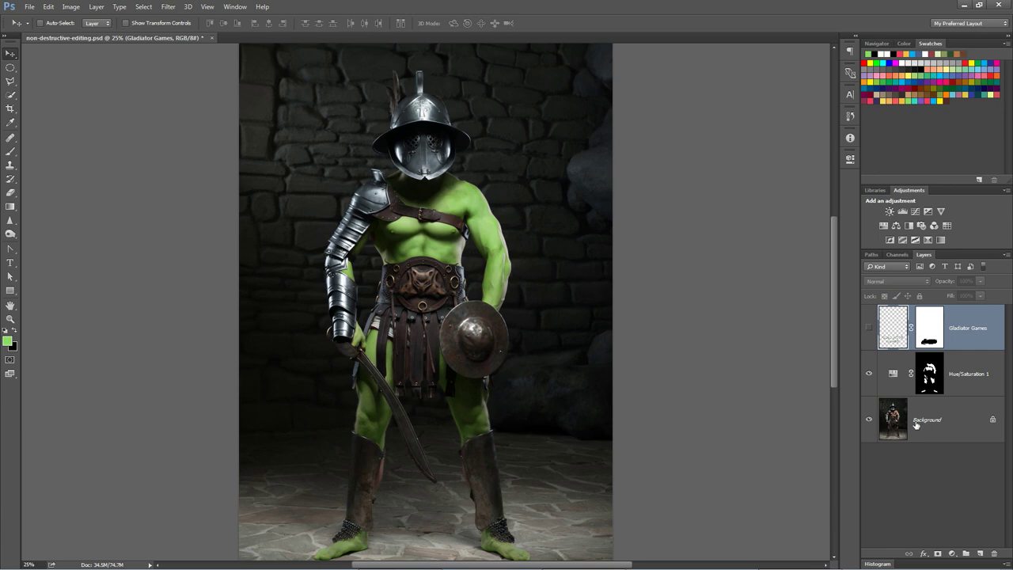
Step: Zoom into the gladiator's chest, select the Background layer, and bring up the healing tools flyout
{"action": "key", "text": "z"}
{"action": "left_click", "coordinate": [409, 233]}
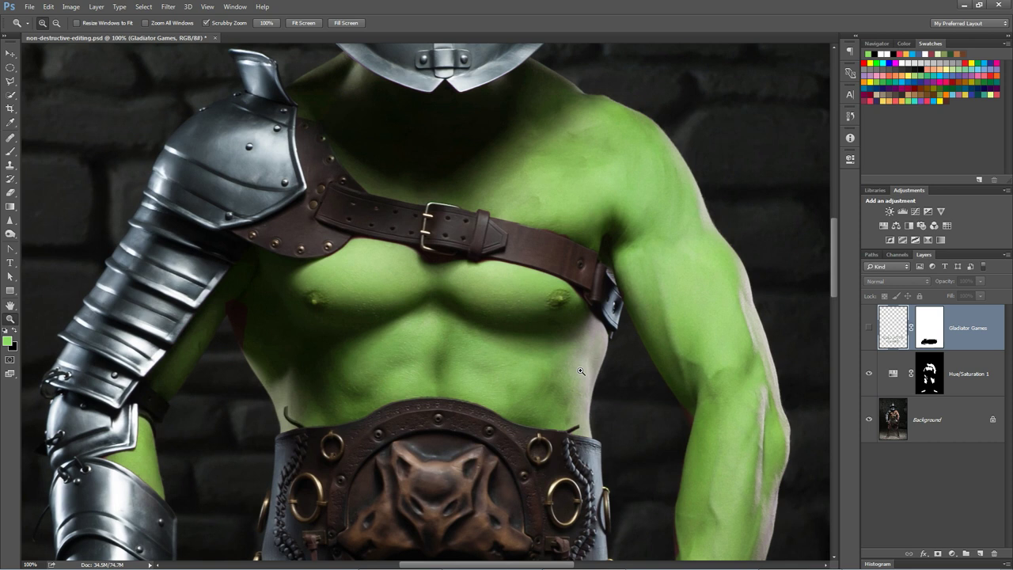
{"action": "left_click", "coordinate": [911, 431]}
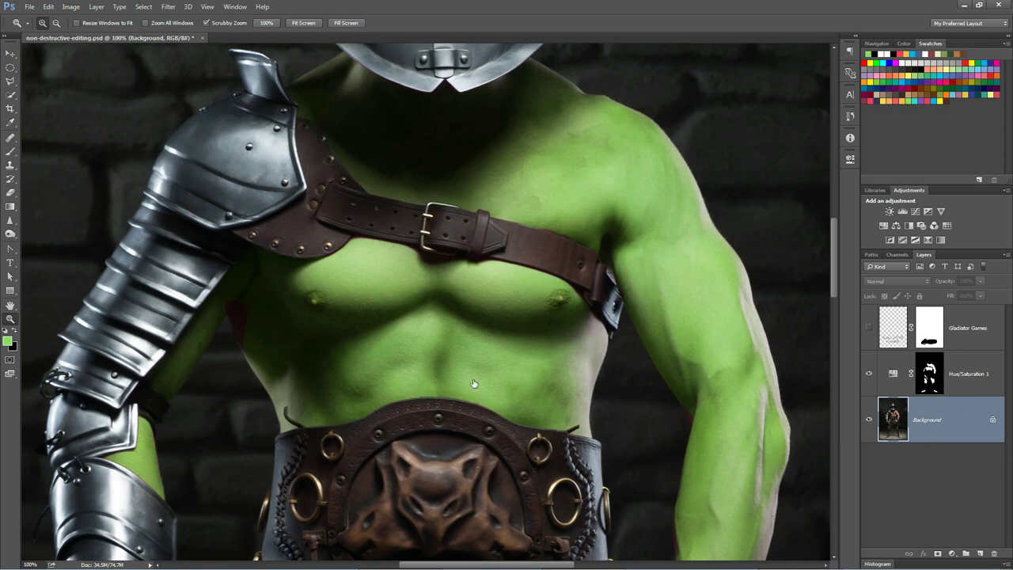
{"action": "left_click", "coordinate": [10, 137]}
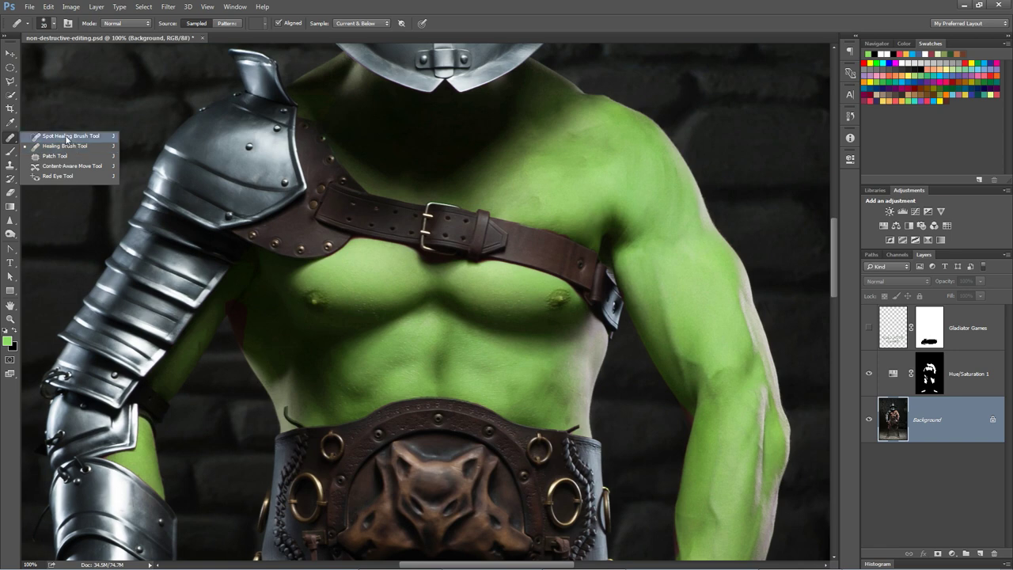
Step: Set the Healing Brush to sample Current & Below and dismiss the healing error
{"action": "left_click", "coordinate": [53, 146]}
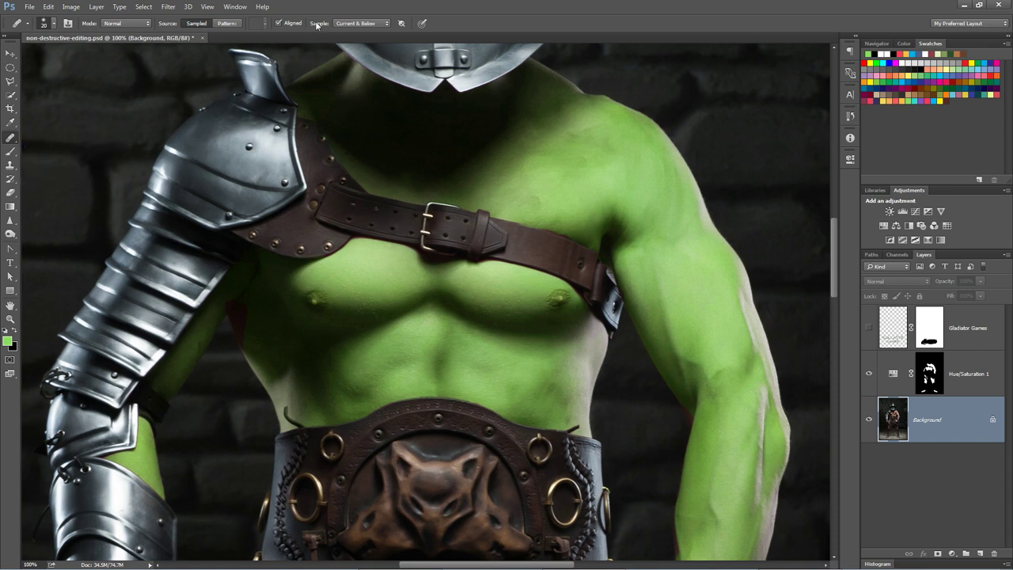
{"action": "left_click", "coordinate": [358, 24]}
{"action": "left_click", "coordinate": [284, 361]}
{"action": "left_click", "coordinate": [532, 227]}
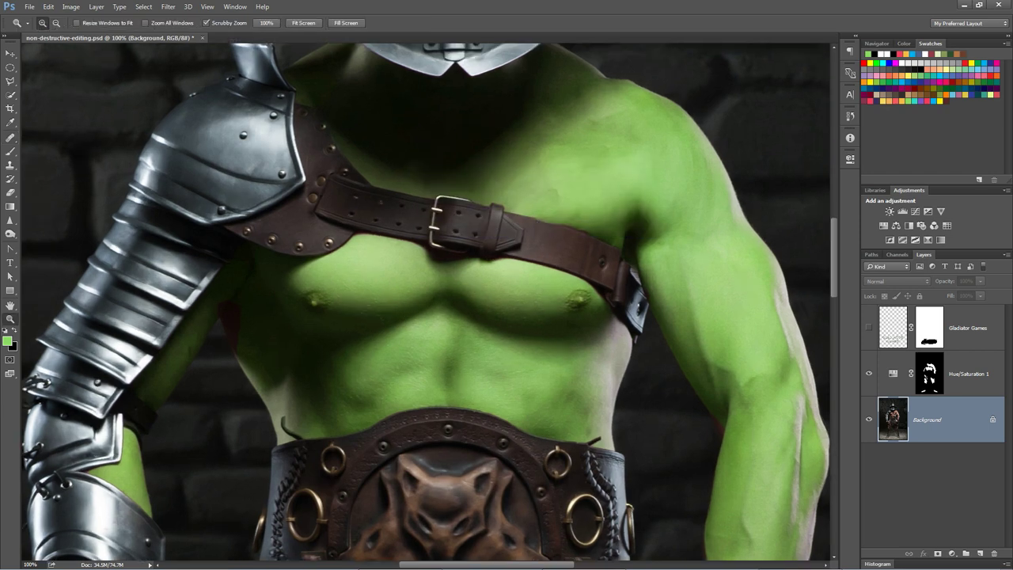
{"action": "left_click", "coordinate": [328, 287]}
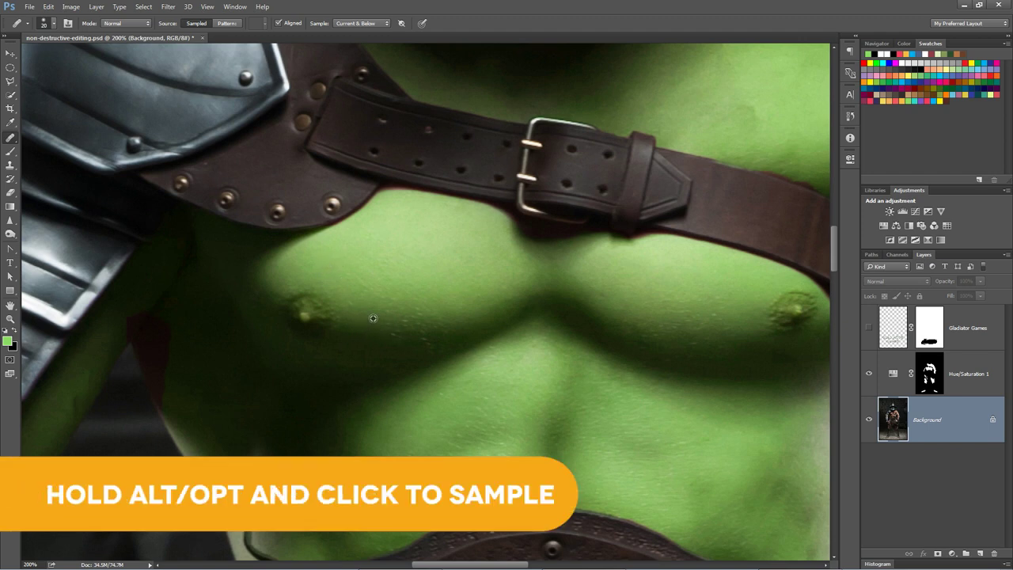
Step: Sample clean green skin and heal away the left nipple with a larger brush
{"action": "left_click", "coordinate": [365, 277], "text": "alt"}
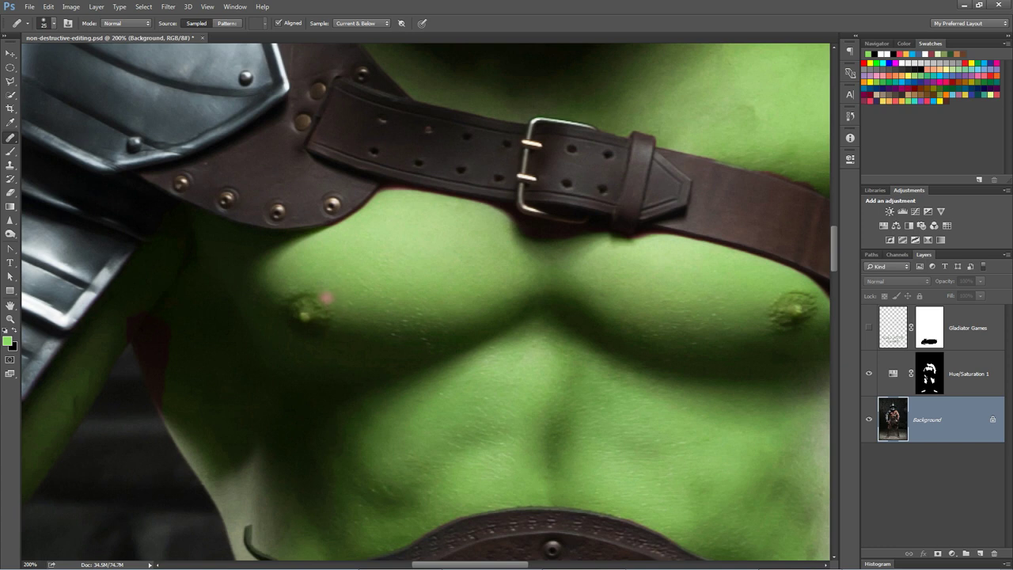
{"action": "key", "text": "bracketright"}
{"action": "key", "text": "bracketright"}
{"action": "key", "text": "bracketright"}
{"action": "mouse_move", "coordinate": [291, 307]}
{"action": "left_mouse_down"}
{"action": "mouse_move", "coordinate": [332, 335]}
{"action": "mouse_move", "coordinate": [289, 303]}
{"action": "mouse_move", "coordinate": [357, 314]}
{"action": "mouse_move", "coordinate": [379, 347]}
{"action": "mouse_move", "coordinate": [369, 330]}
{"action": "mouse_move", "coordinate": [300, 304]}
{"action": "mouse_move", "coordinate": [321, 326]}
{"action": "mouse_move", "coordinate": [335, 299]}
{"action": "mouse_move", "coordinate": [391, 308]}
{"action": "left_mouse_up"}
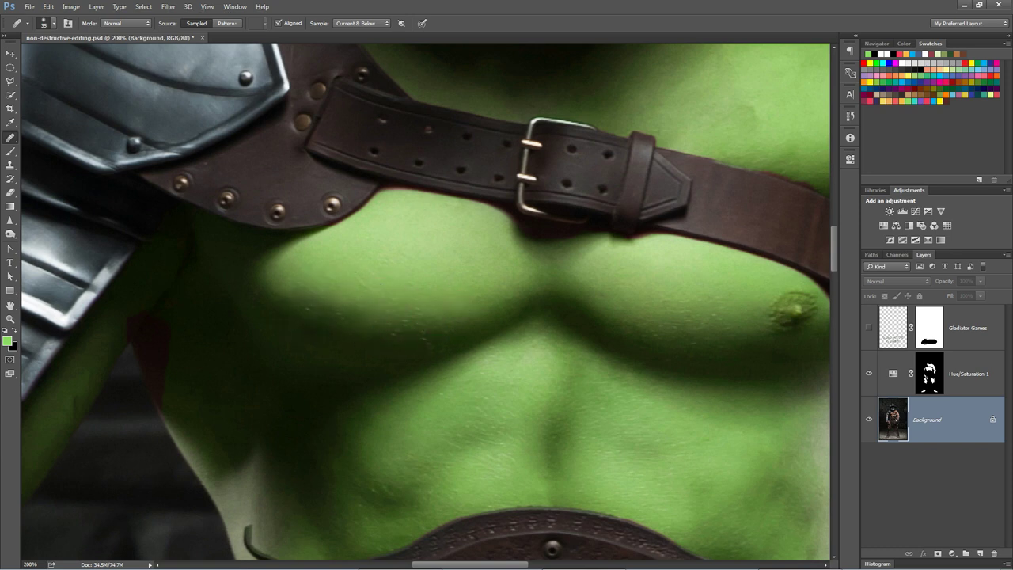
{"action": "scroll", "coordinate": [360, 275], "scroll_direction": "down", "scroll_amount": 2}
{"action": "scroll", "coordinate": [365, 272], "scroll_direction": "down", "scroll_amount": 1}
{"action": "scroll", "coordinate": [375, 268], "scroll_direction": "down", "scroll_amount": 2}
{"action": "scroll", "coordinate": [375, 267], "scroll_direction": "down", "scroll_amount": 2}
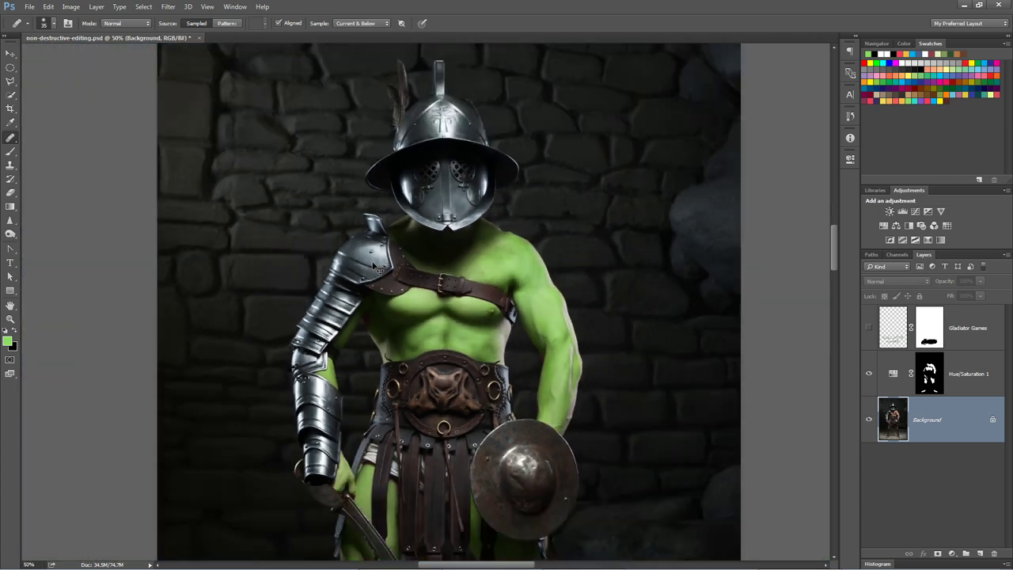
{"action": "scroll", "coordinate": [373, 262], "scroll_direction": "down", "scroll_amount": 1}
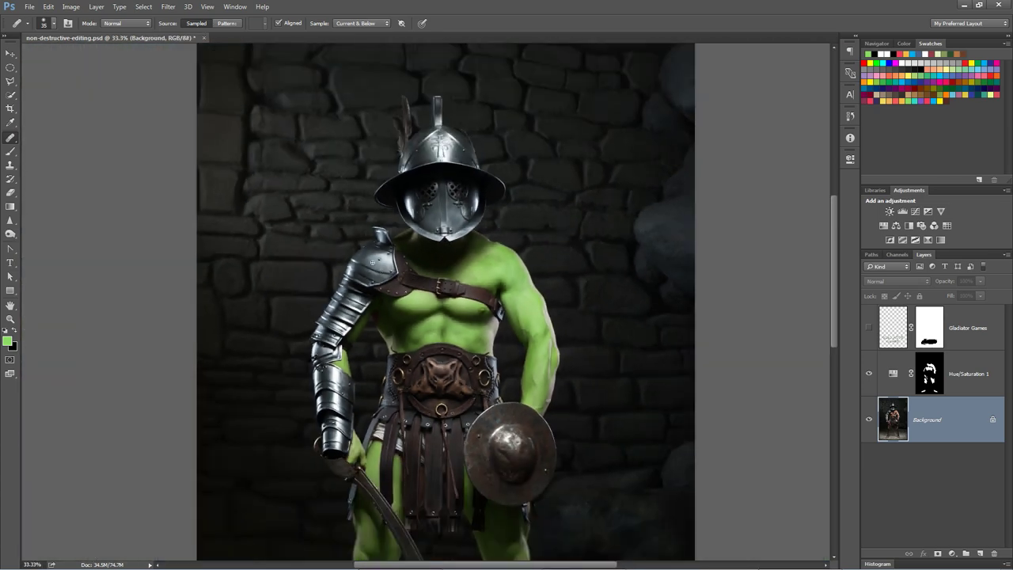
{"action": "scroll", "coordinate": [513, 257], "scroll_direction": "down", "scroll_amount": 2}
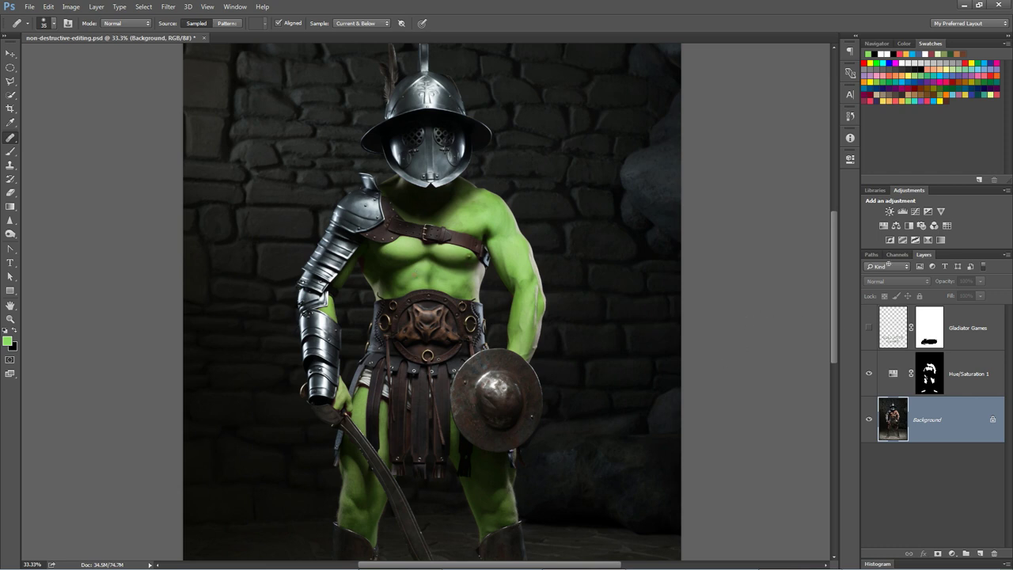
Step: Revert to the Delete Layer history state, undoing the earlier healing strokes
{"action": "left_click", "coordinate": [850, 116]}
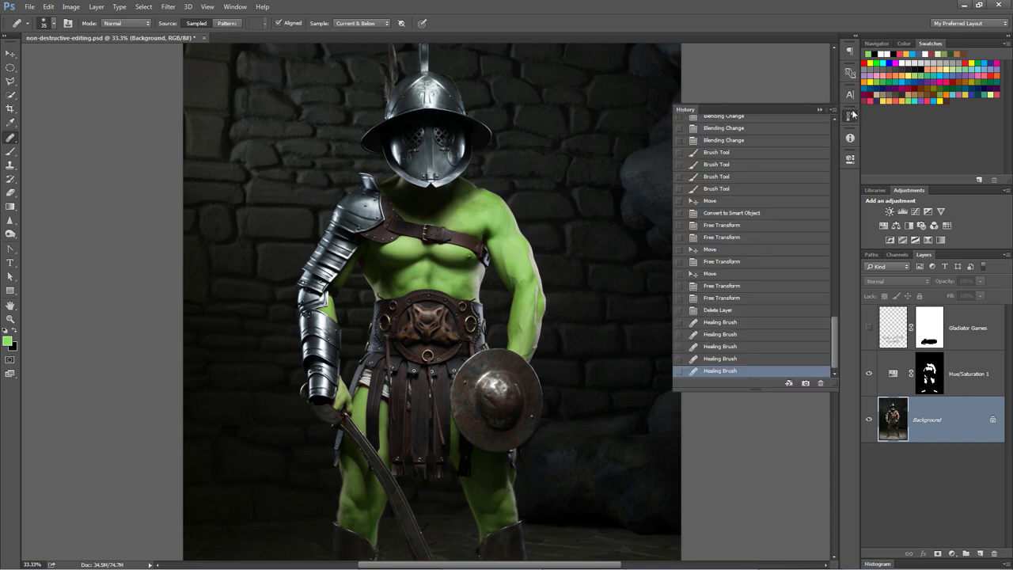
{"action": "left_click", "coordinate": [719, 324]}
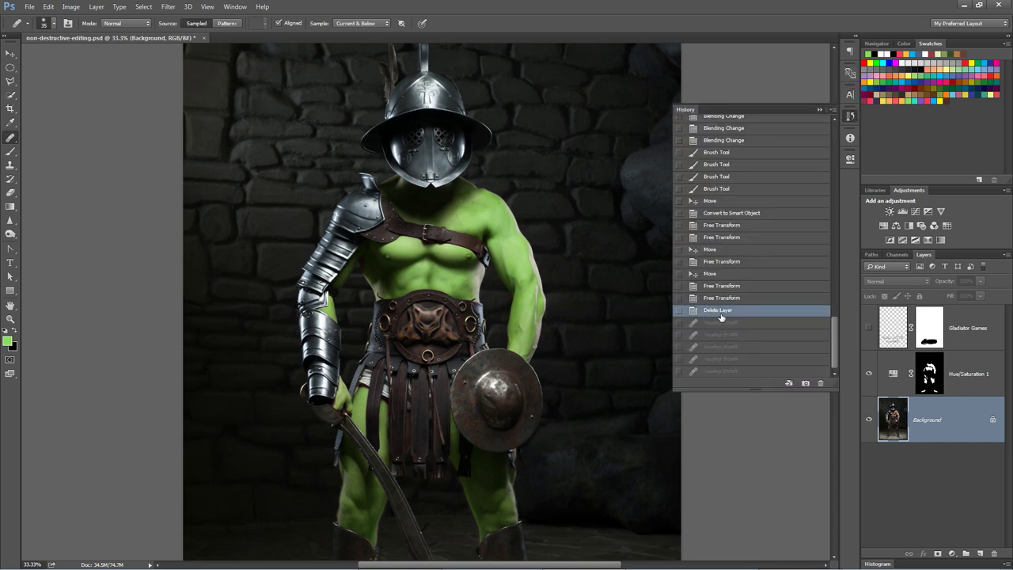
{"action": "left_click", "coordinate": [849, 115]}
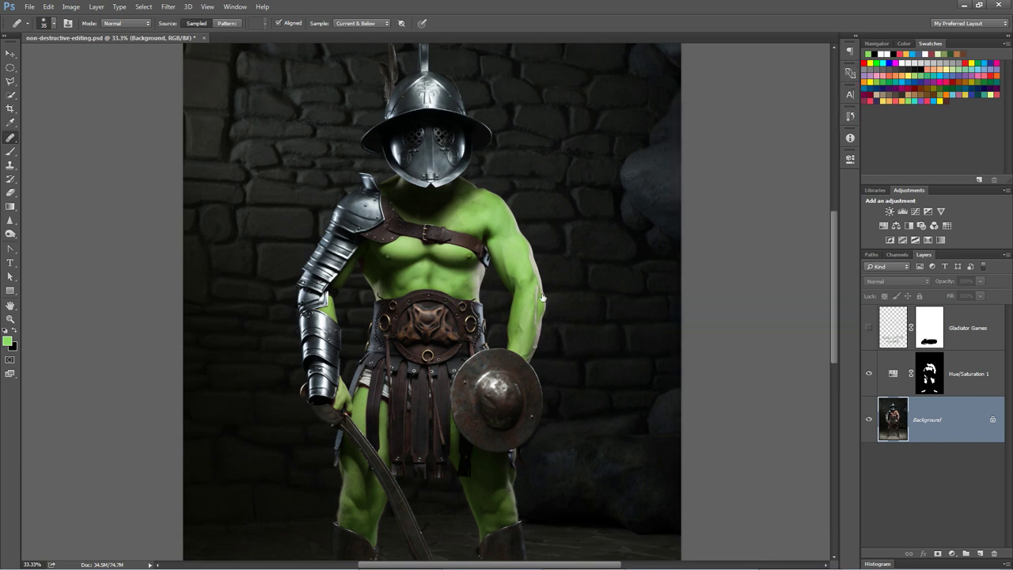
Step: Zoom the chest to 100% and hide the green-skin Hue/Saturation layer
{"action": "key", "text": "z"}
{"action": "key", "text": "ctrl+1"}
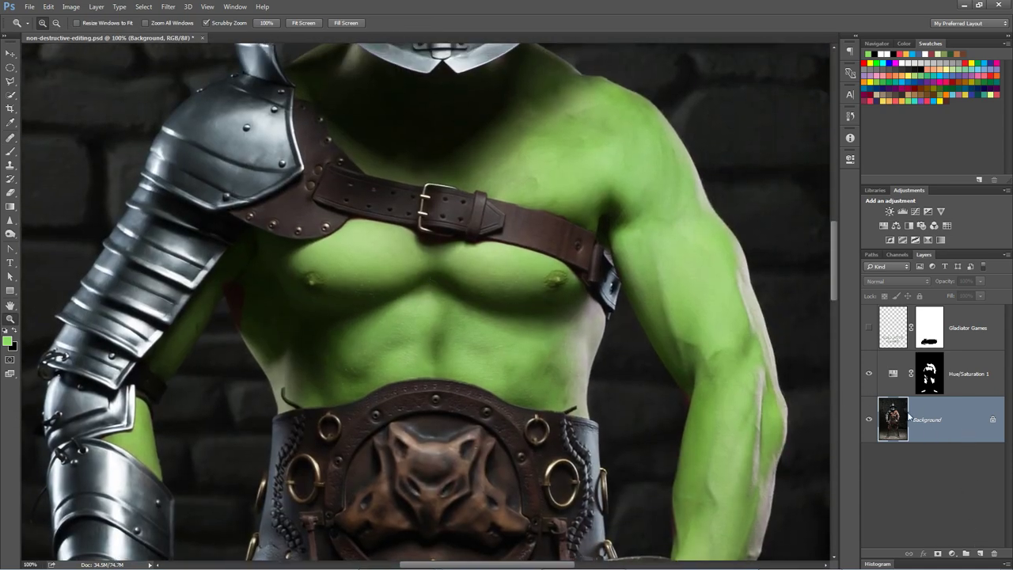
{"action": "left_click", "coordinate": [870, 374]}
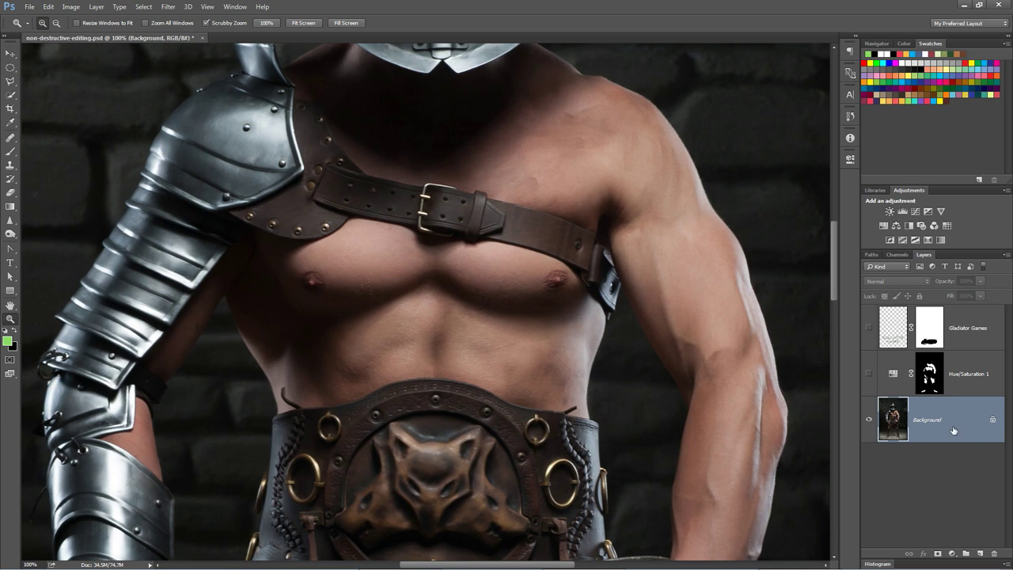
Step: Add a new empty layer above Background named Blemishes
{"action": "left_click", "coordinate": [979, 553]}
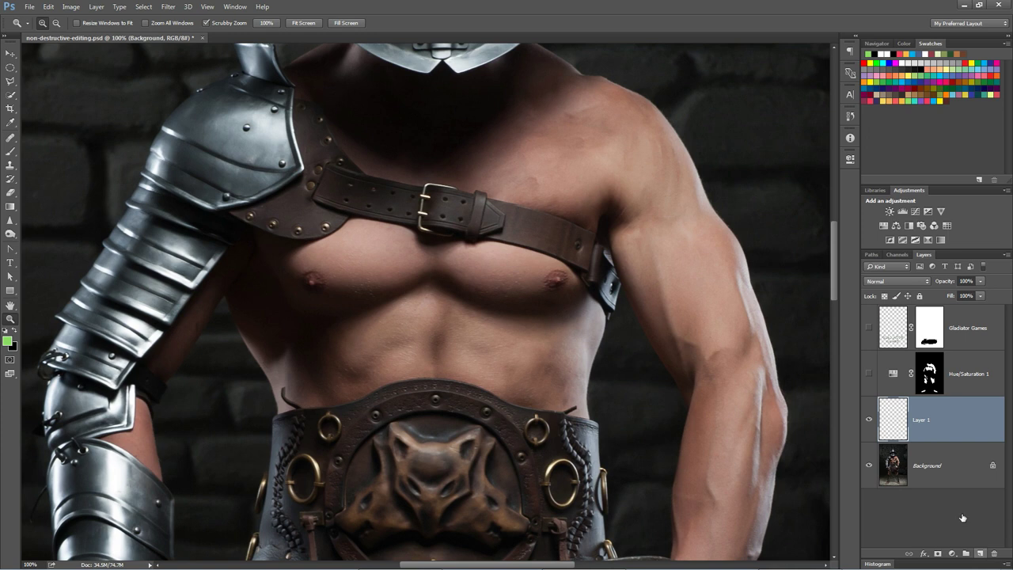
{"action": "double_click", "coordinate": [921, 420]}
{"action": "type", "text": "Bl"}
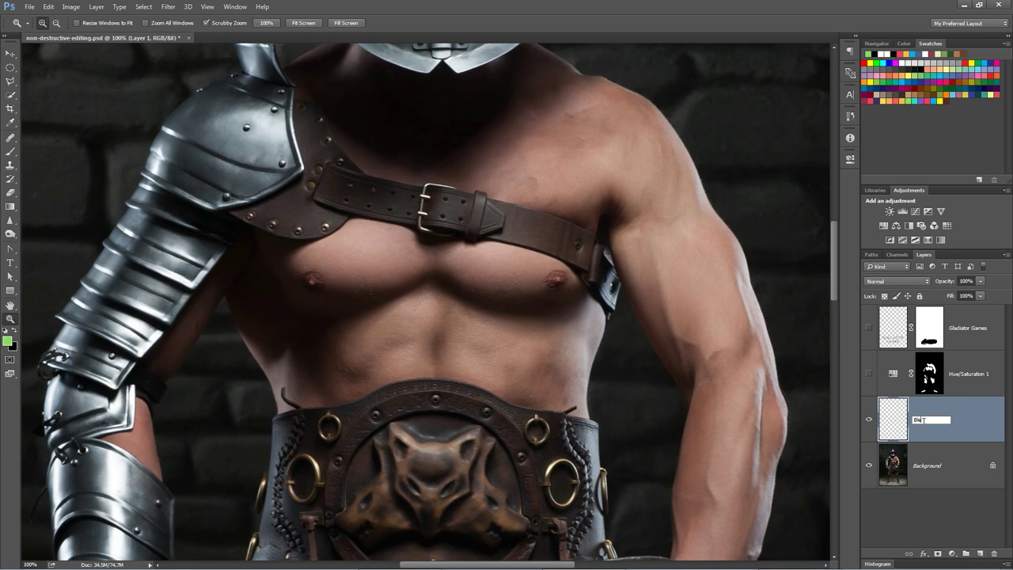
{"action": "type", "text": "emis"}
{"action": "key", "text": "Return"}
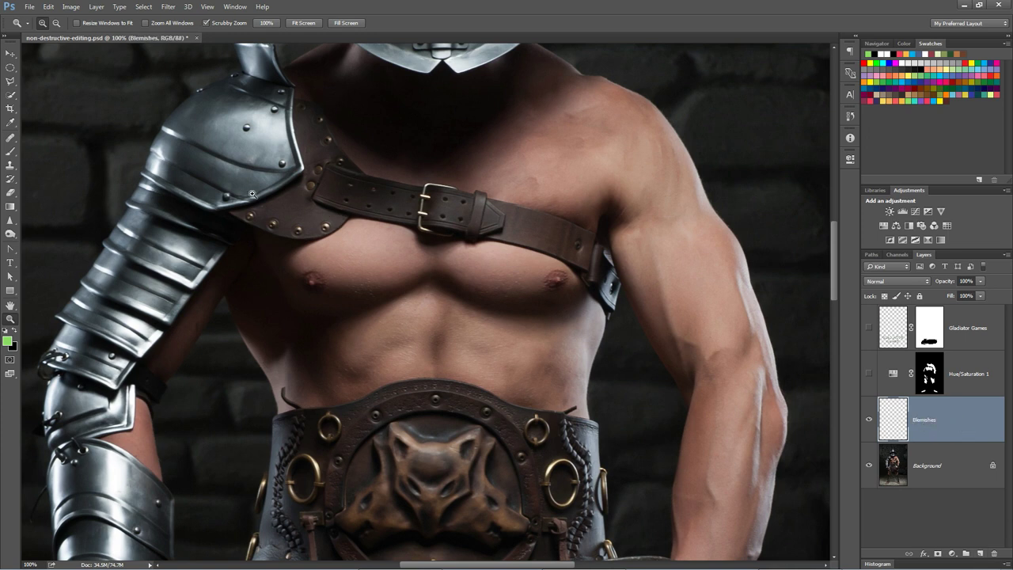
Step: Set the Healing Brush to sample Current & Below
{"action": "left_click", "coordinate": [10, 139]}
{"action": "left_click", "coordinate": [54, 148]}
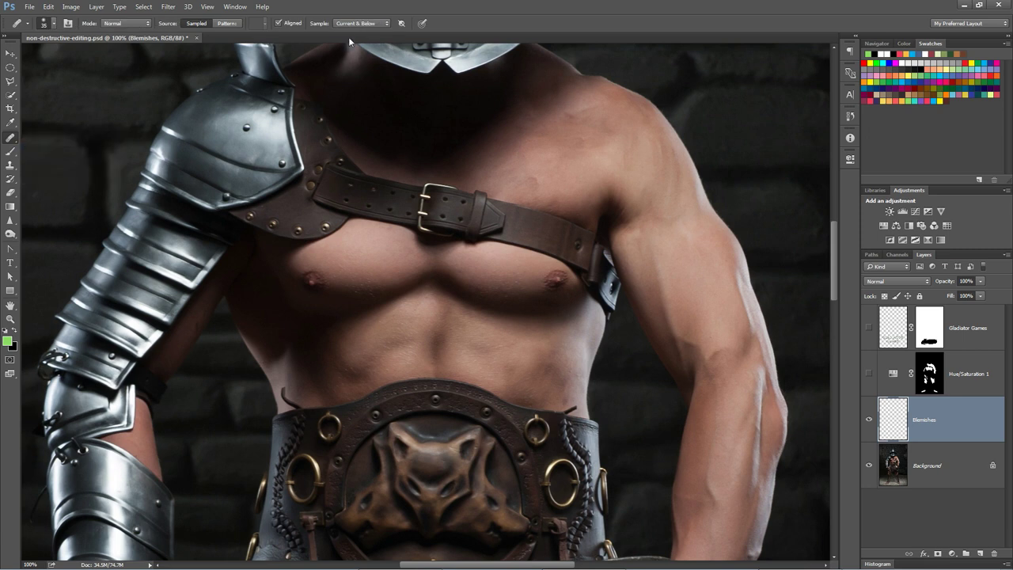
{"action": "left_click", "coordinate": [352, 24]}
{"action": "left_click", "coordinate": [364, 39]}
Step: Heal both nipples at brush size 50 and a remaining chest spot at size 40
{"action": "key", "text": "bracketright"}
{"action": "key", "text": "bracketright"}
{"action": "left_click_drag", "start_coordinate": [311, 280], "coordinate": [324, 275]}
{"action": "left_click", "coordinate": [526, 294], "text": "alt"}
{"action": "left_click_drag", "start_coordinate": [549, 286], "coordinate": [552, 284]}
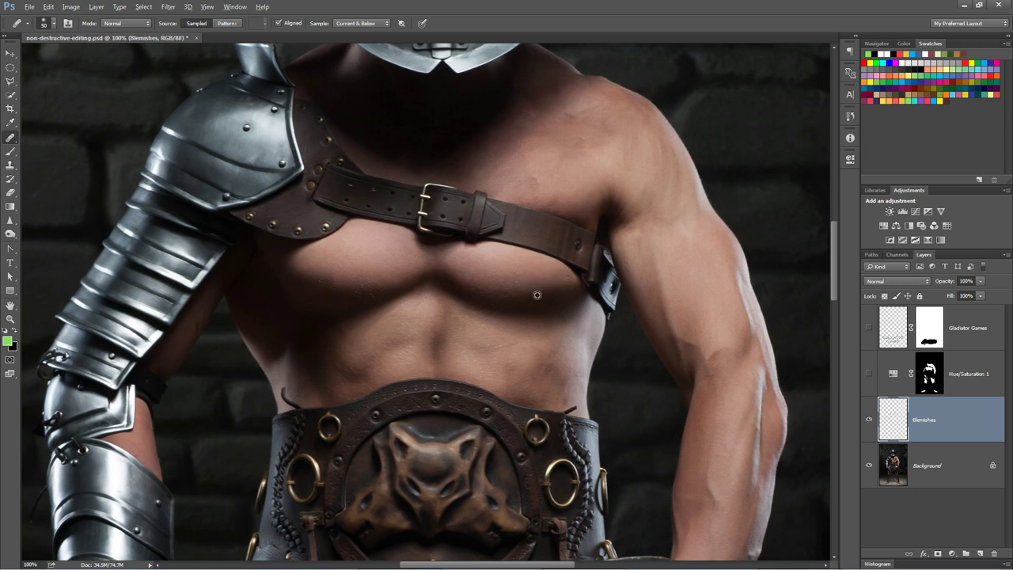
{"action": "key", "text": "bracketleft"}
{"action": "key", "text": "bracketleft"}
{"action": "left_click_drag", "start_coordinate": [553, 290], "coordinate": [571, 287]}
{"action": "key", "text": "alt"}
{"action": "key", "text": "v"}
{"action": "key", "text": "Escape"}
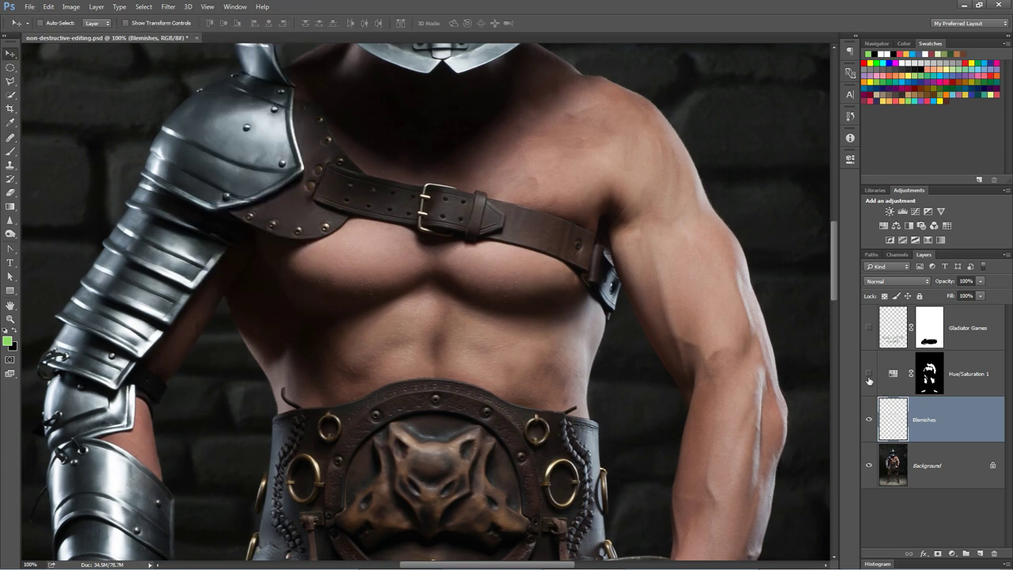
Step: Show Hue/Saturation 1 again at 33.3% zoom and test Blemishes above, then below it
{"action": "key", "text": "ctrl+minus"}
{"action": "key", "text": "ctrl+minus"}
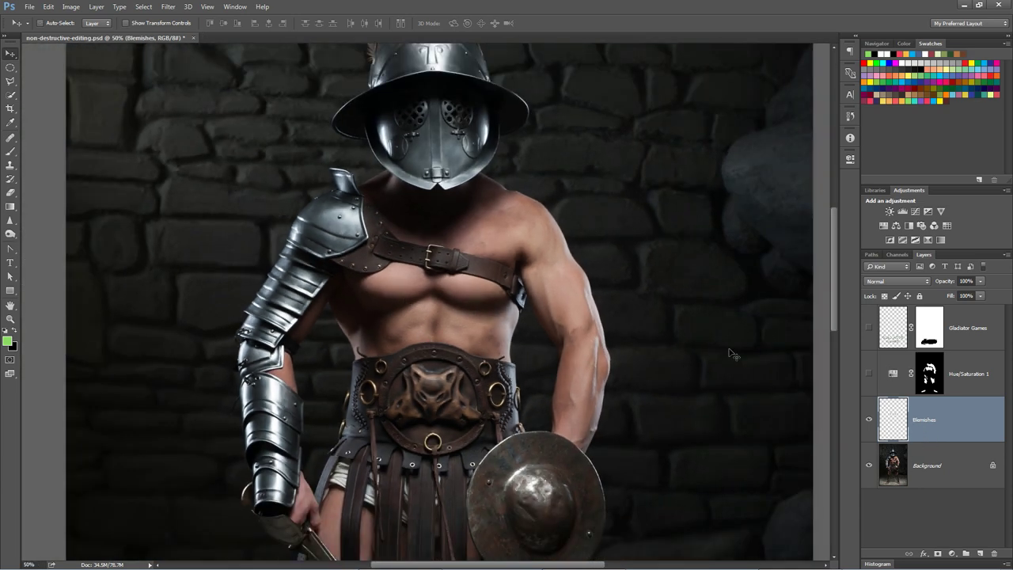
{"action": "left_click", "coordinate": [868, 373]}
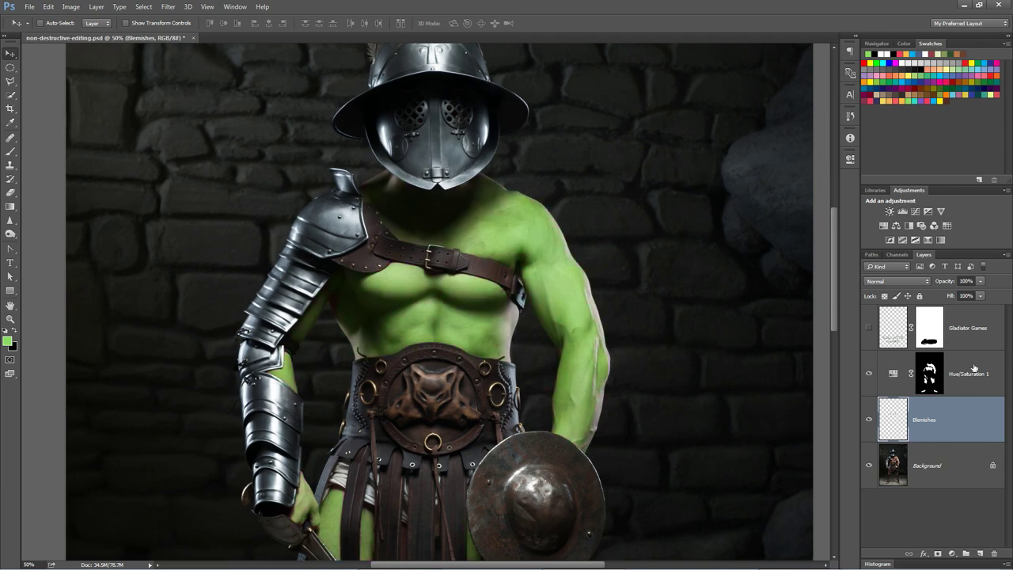
{"action": "key", "text": "ctrl+minus"}
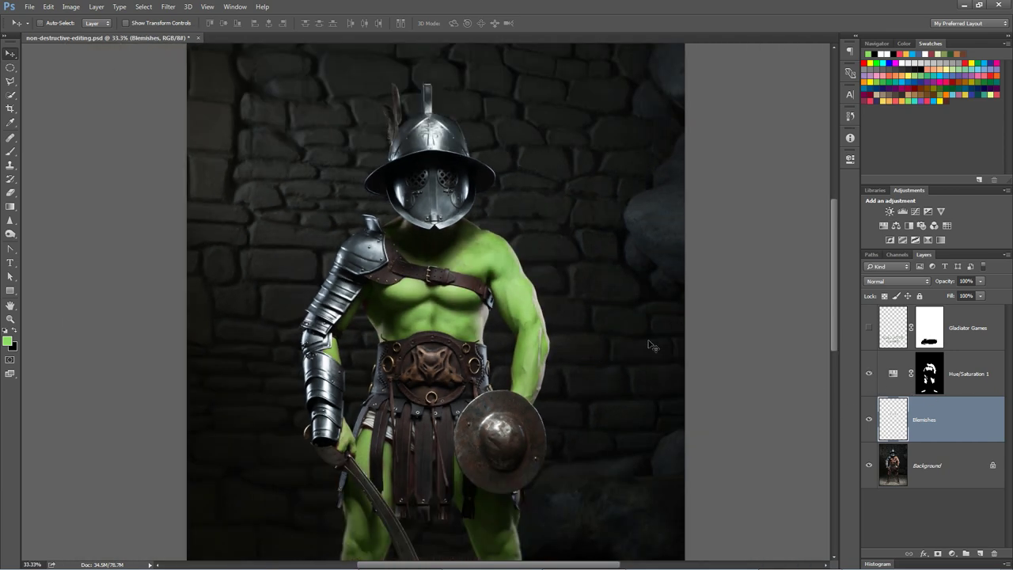
{"action": "key", "text": "j"}
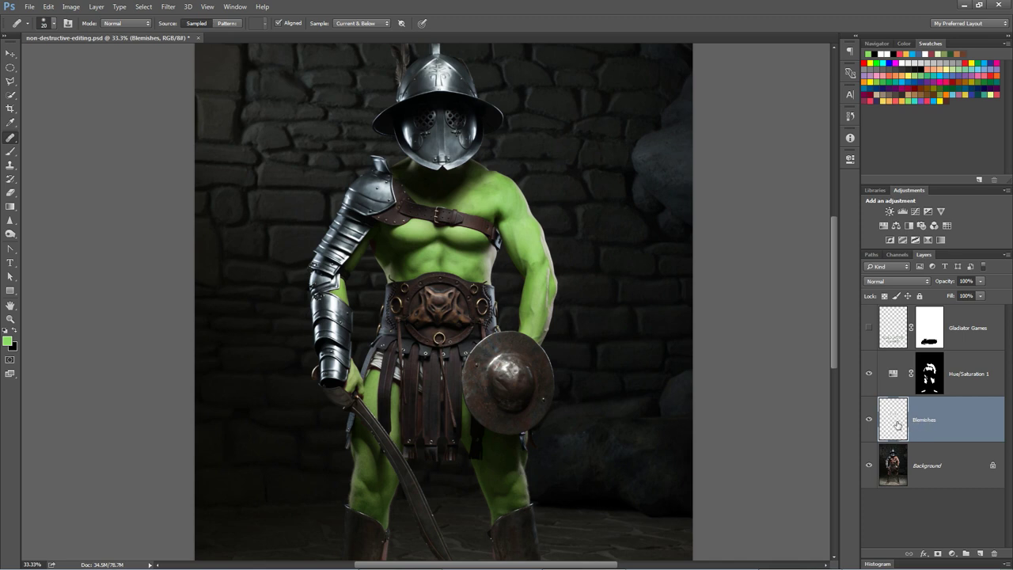
{"action": "left_click_drag", "start_coordinate": [909, 424], "coordinate": [905, 354]}
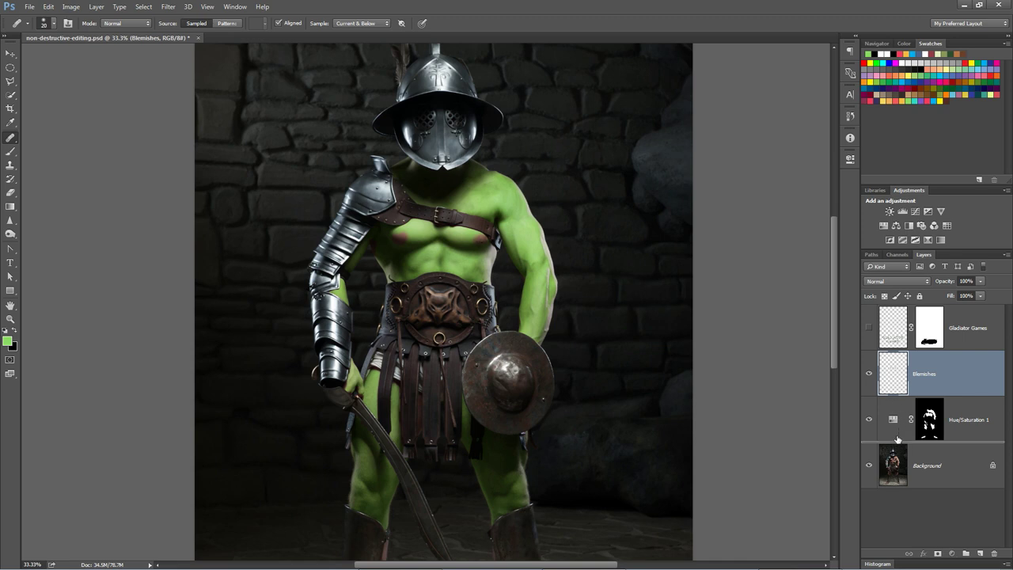
{"action": "left_click_drag", "start_coordinate": [892, 380], "coordinate": [894, 443]}
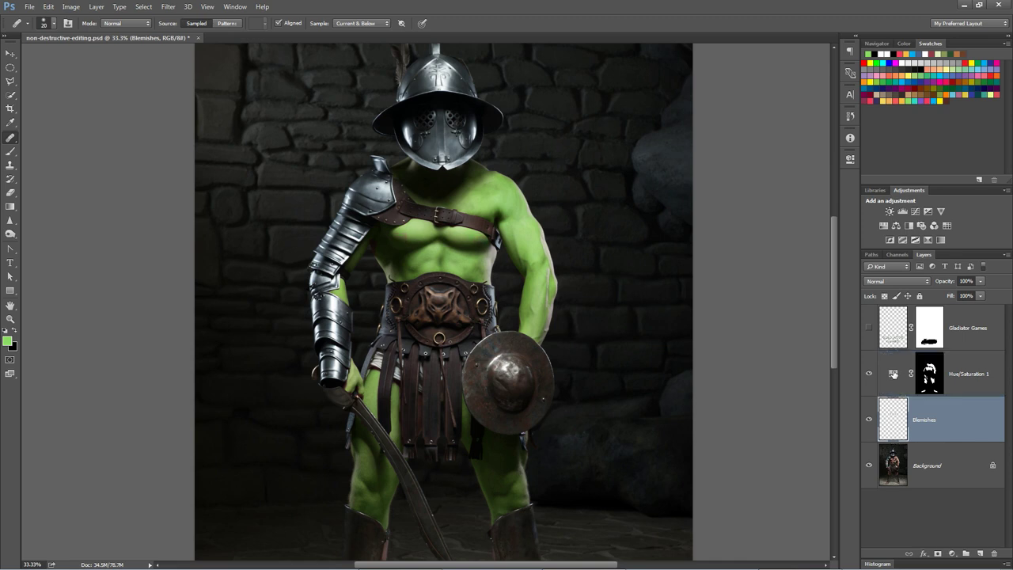
Step: Set the Hue/Saturation 1 layer's blend mode to Overlay
{"action": "left_click", "coordinate": [897, 375]}
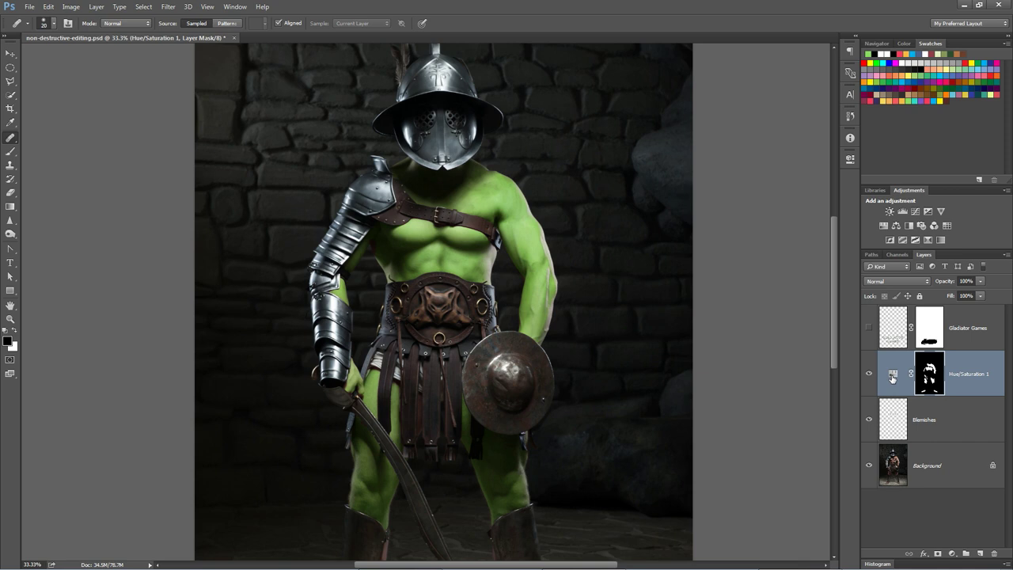
{"action": "left_click", "coordinate": [896, 281]}
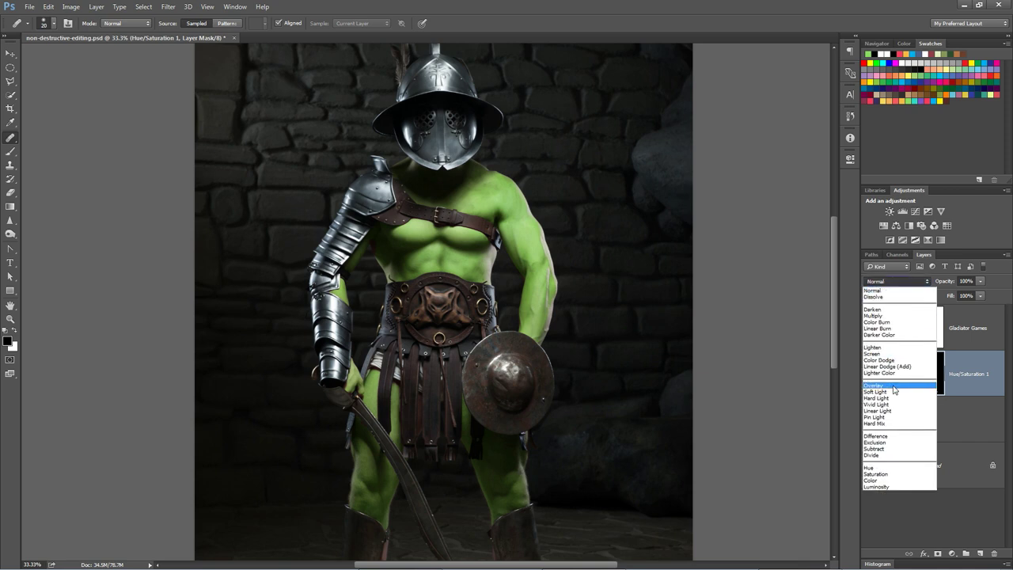
{"action": "left_click", "coordinate": [894, 386]}
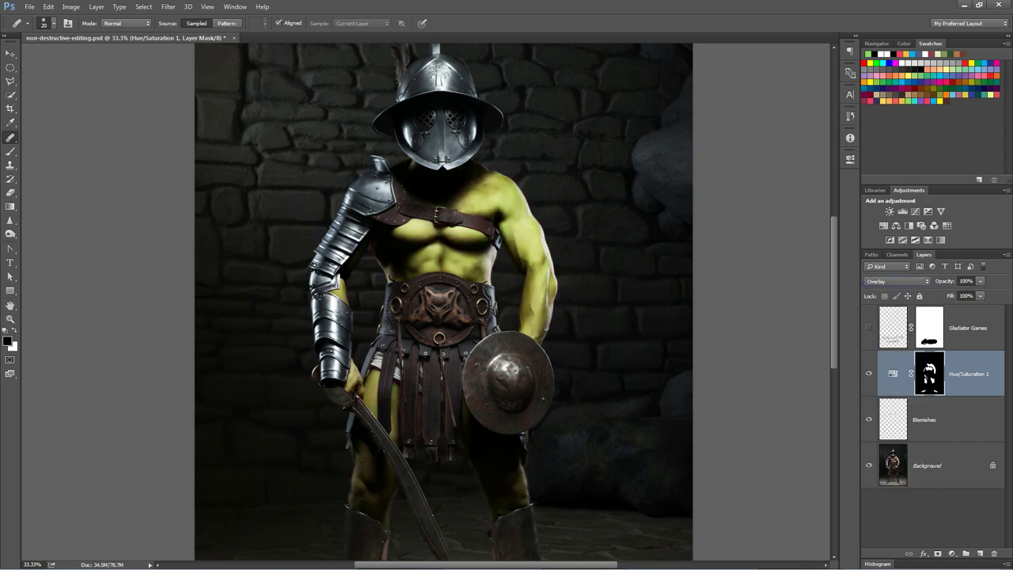
Step: Switch the Blemishes layer to Overlay blending, then reselect Hue/Saturation 1
{"action": "left_click", "coordinate": [937, 421]}
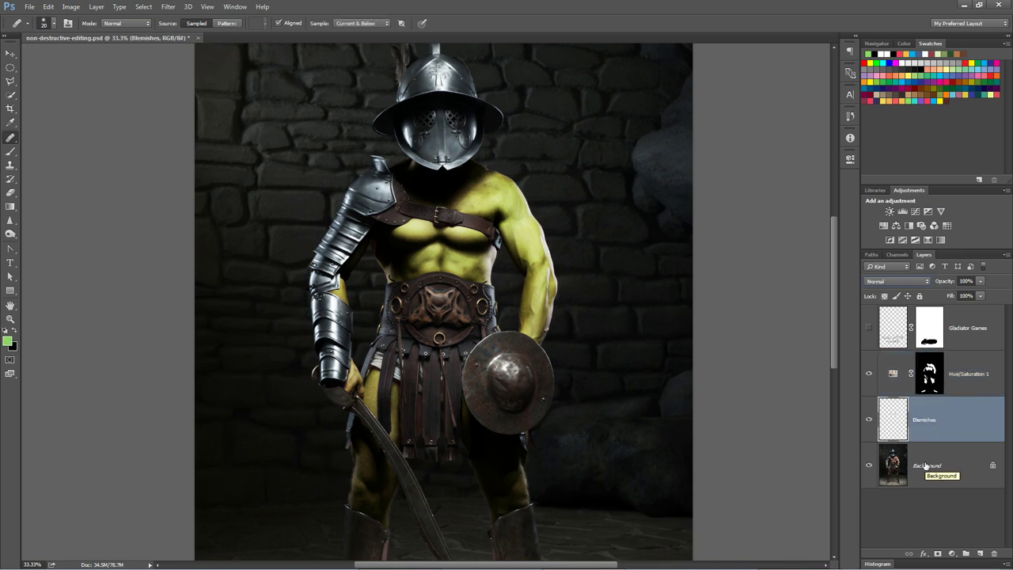
{"action": "left_click", "coordinate": [896, 381]}
{"action": "left_click", "coordinate": [900, 431]}
{"action": "key", "text": "shift+alt+o"}
{"action": "left_click", "coordinate": [892, 373]}
{"action": "left_click", "coordinate": [887, 283]}
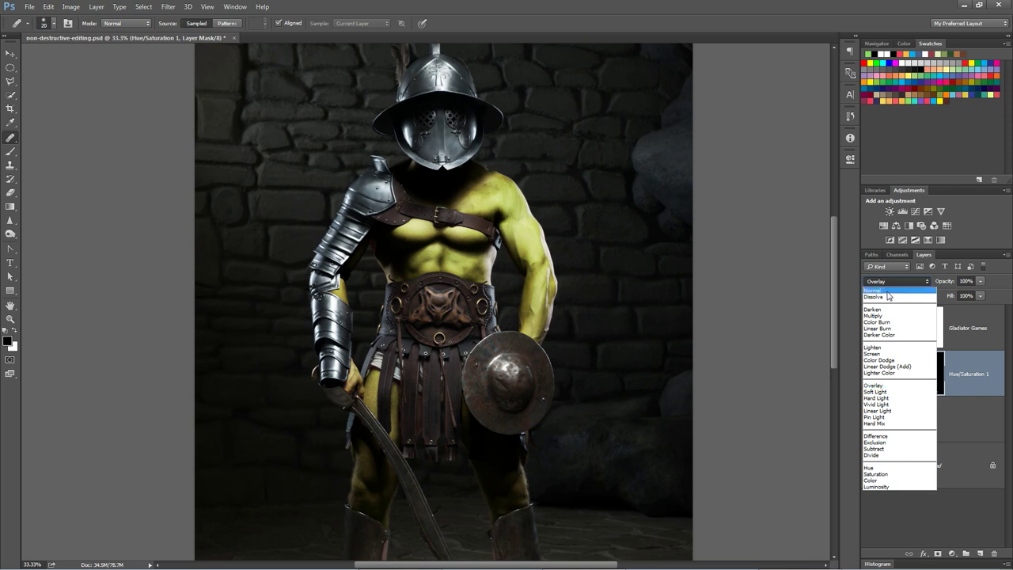
Step: Return Hue/Saturation 1 to Normal blending and shift its hue to purple, then back to green
{"action": "left_click", "coordinate": [888, 290]}
{"action": "double_click", "coordinate": [892, 373]}
{"action": "left_click_drag", "start_coordinate": [783, 224], "coordinate": [659, 226]}
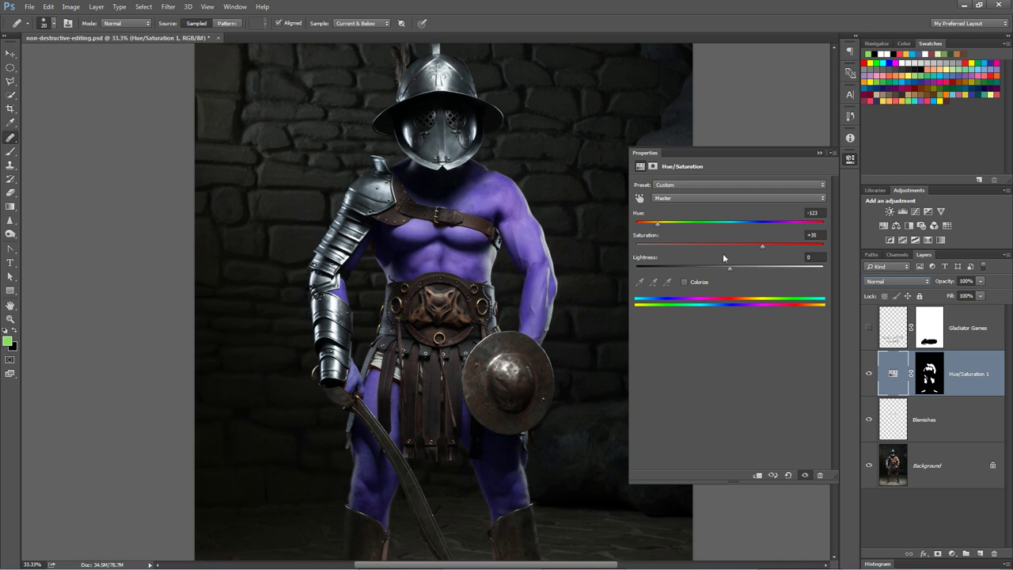
{"action": "left_click_drag", "start_coordinate": [755, 228], "coordinate": [781, 223]}
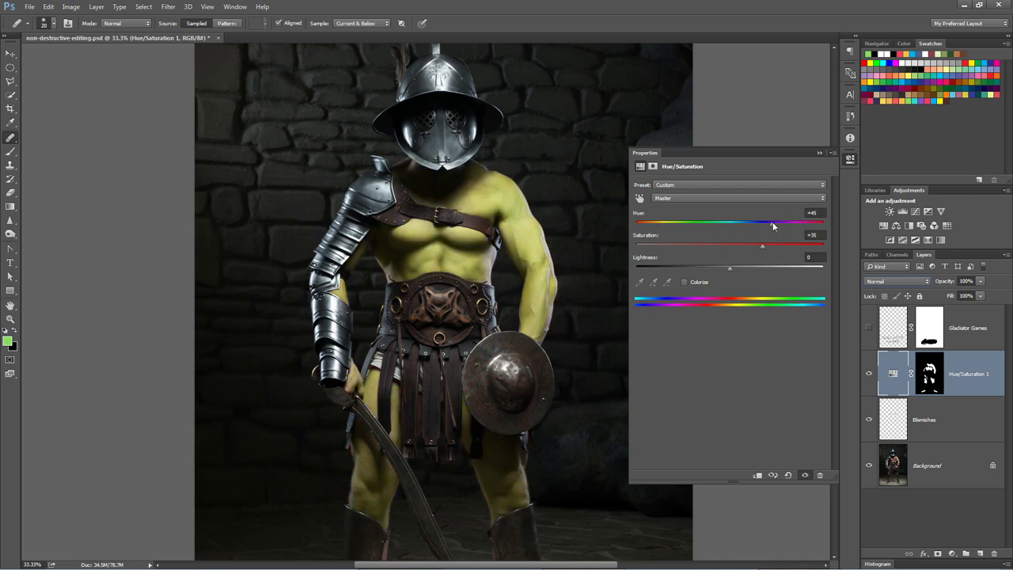
{"action": "left_click", "coordinate": [849, 160]}
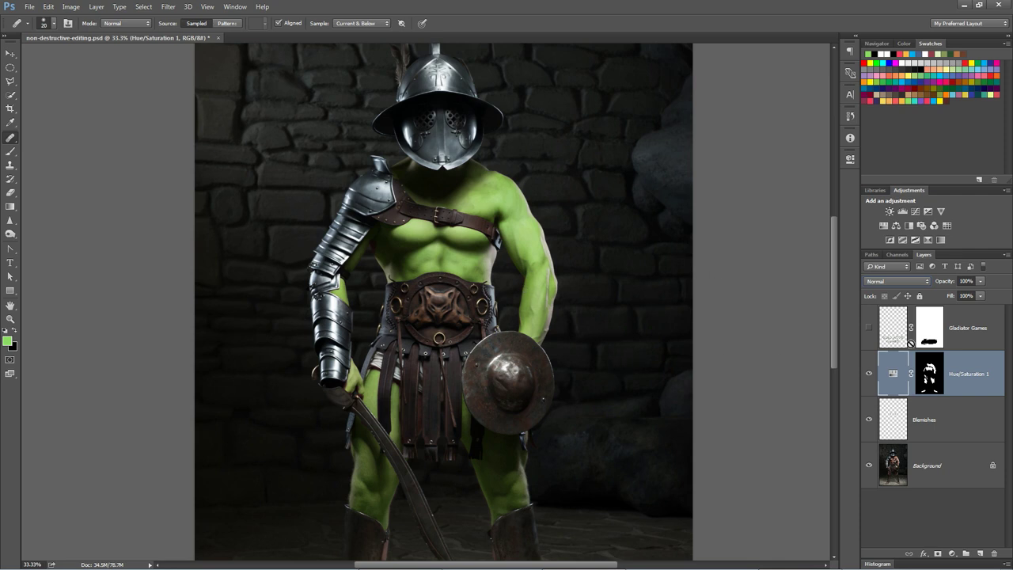
{"action": "left_click", "coordinate": [881, 318]}
{"action": "key", "text": "ctrl+minus"}
{"action": "key", "text": "ctrl+minus"}
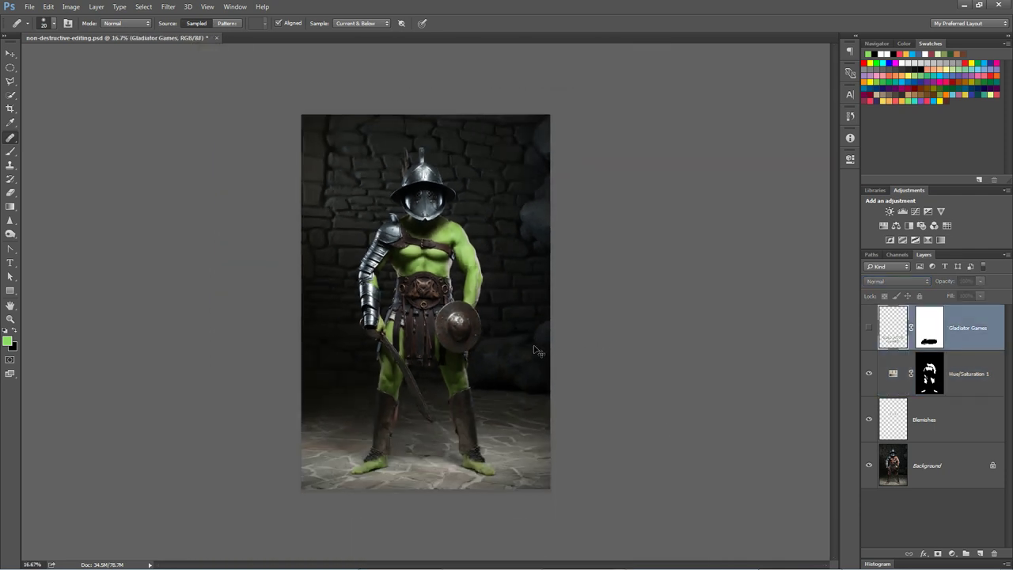
Step: Crop the poster down to the gladiator's upper body
{"action": "left_click", "coordinate": [11, 109]}
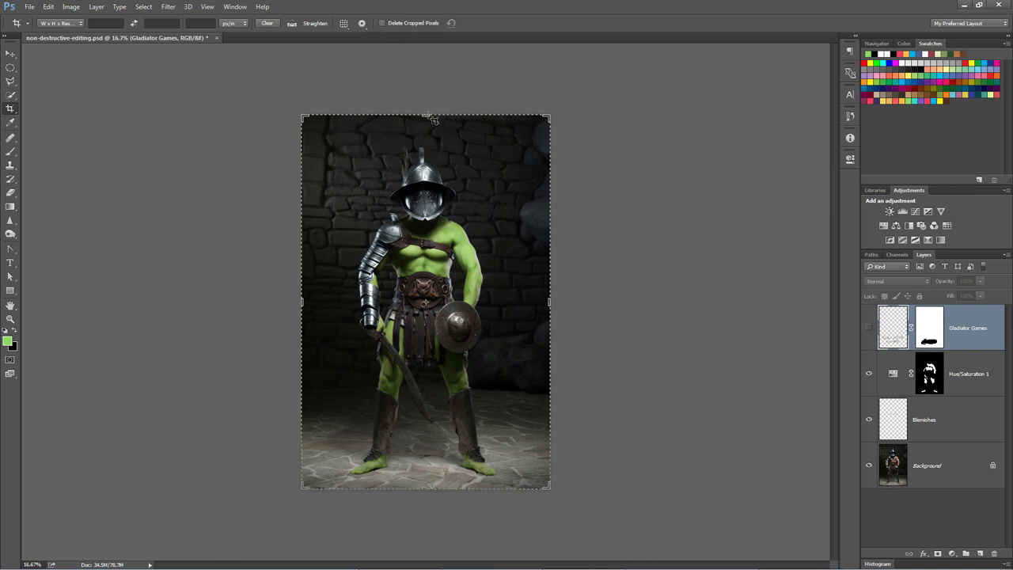
{"action": "left_click_drag", "start_coordinate": [426, 115], "coordinate": [425, 196]}
{"action": "left_click_drag", "start_coordinate": [439, 262], "coordinate": [441, 288]}
{"action": "key", "text": "Return"}
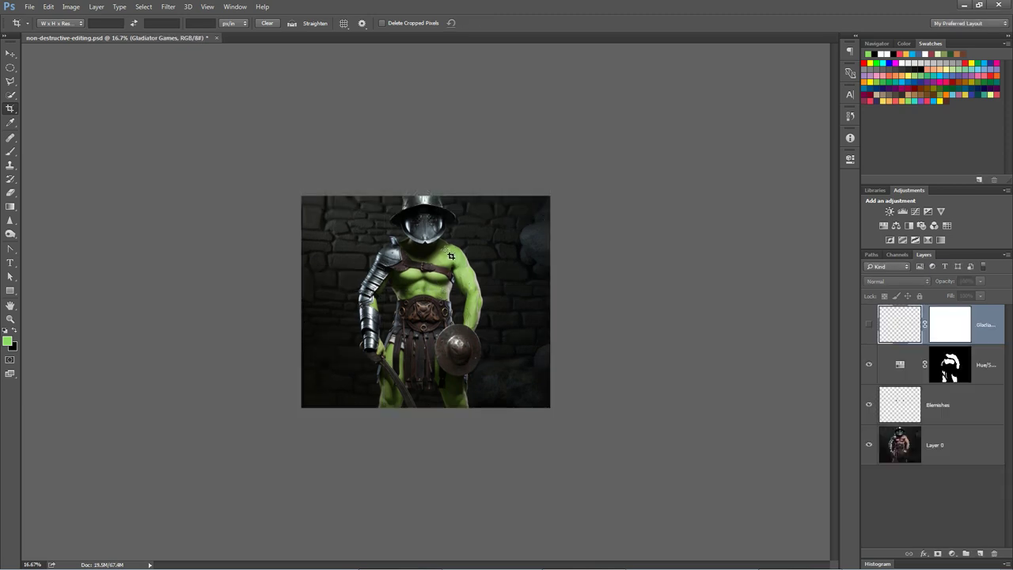
Step: Extend the crop back out to the full image, restoring the floor and feet
{"action": "left_click", "coordinate": [451, 255]}
{"action": "left_click_drag", "start_coordinate": [425, 195], "coordinate": [425, 139]}
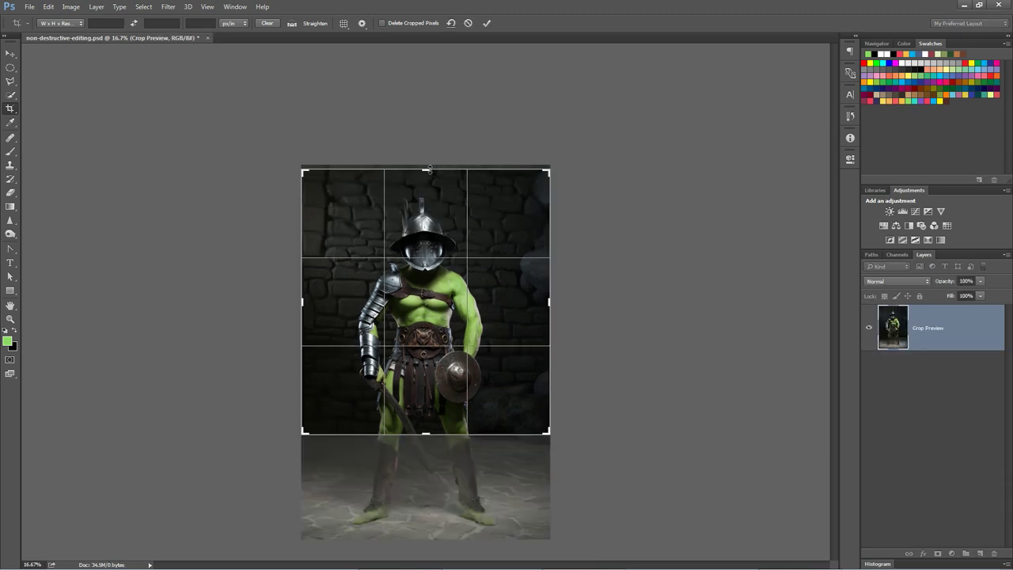
{"action": "left_click_drag", "start_coordinate": [425, 433], "coordinate": [426, 487]}
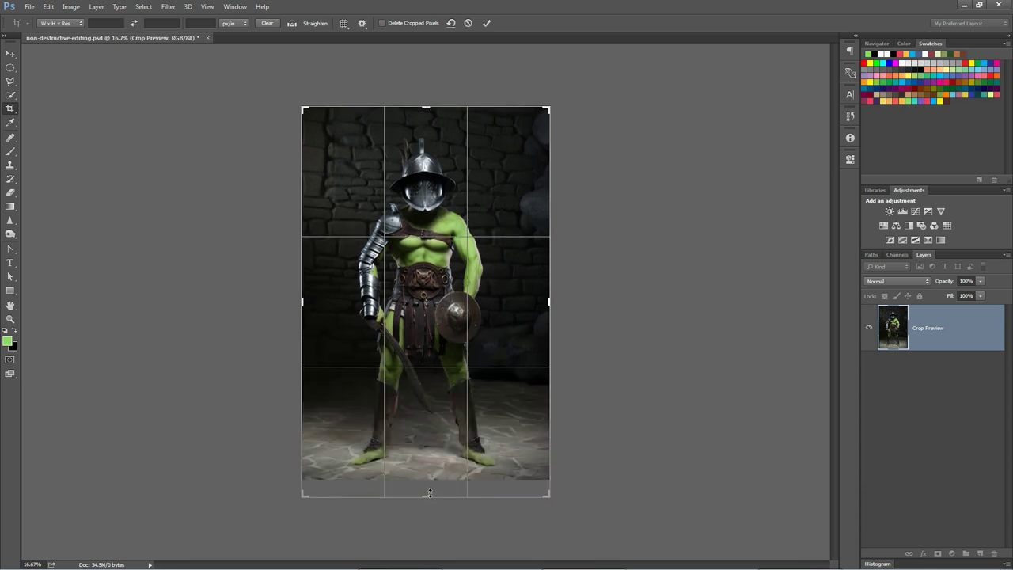
{"action": "left_click", "coordinate": [487, 23]}
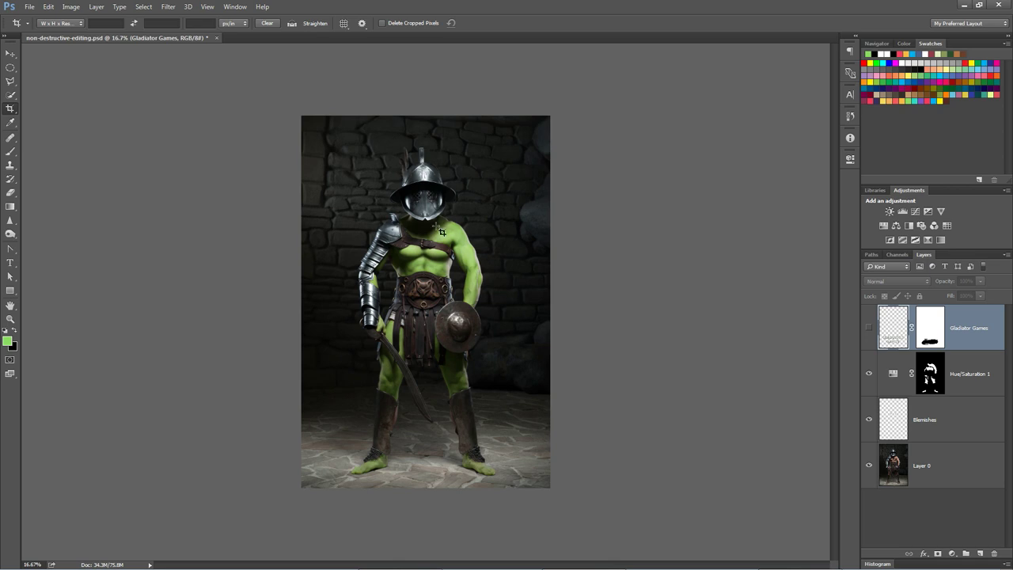
{"action": "left_click", "coordinate": [10, 53]}
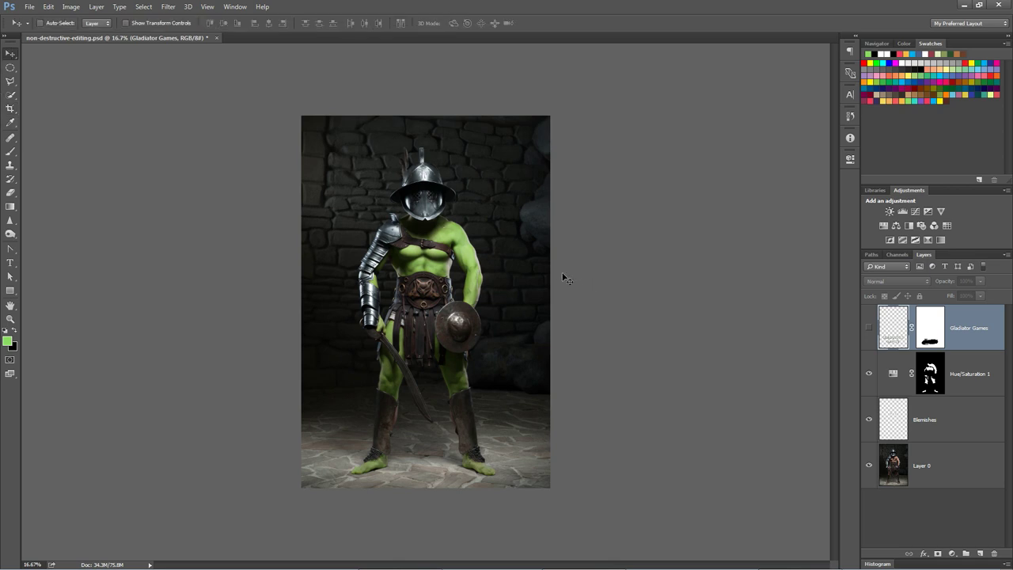